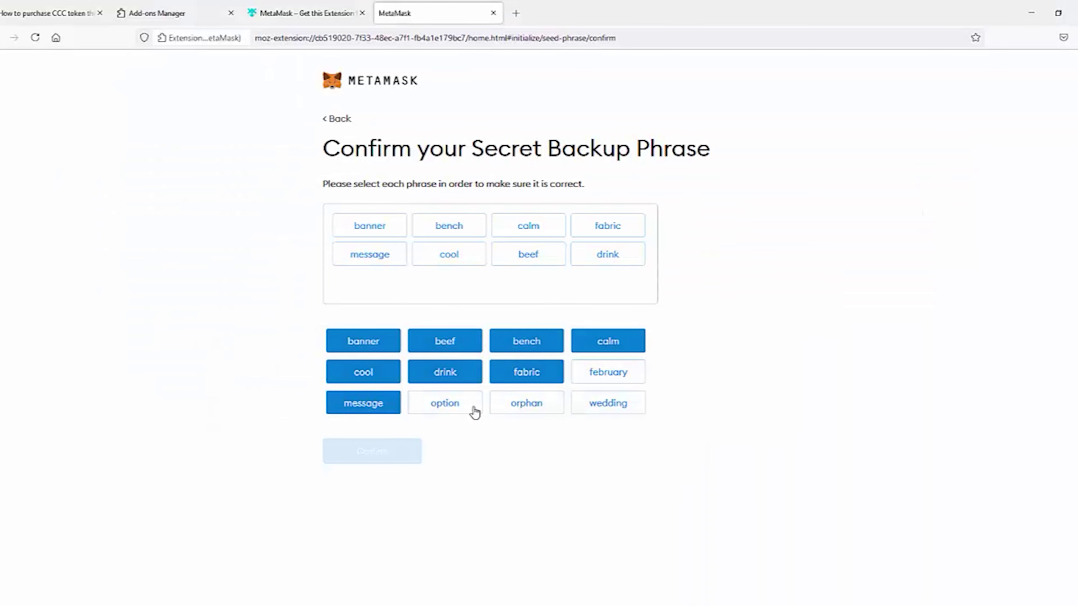
Complete the secret backup phrase by selecting its remaining words in order, and confirm it.
click(530, 405)
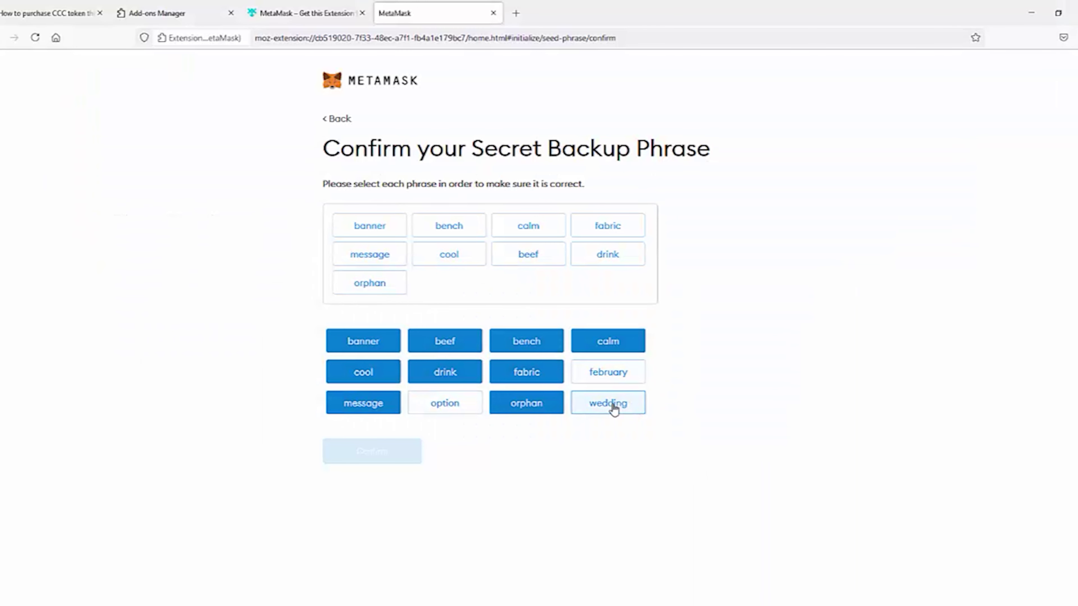
click(613, 405)
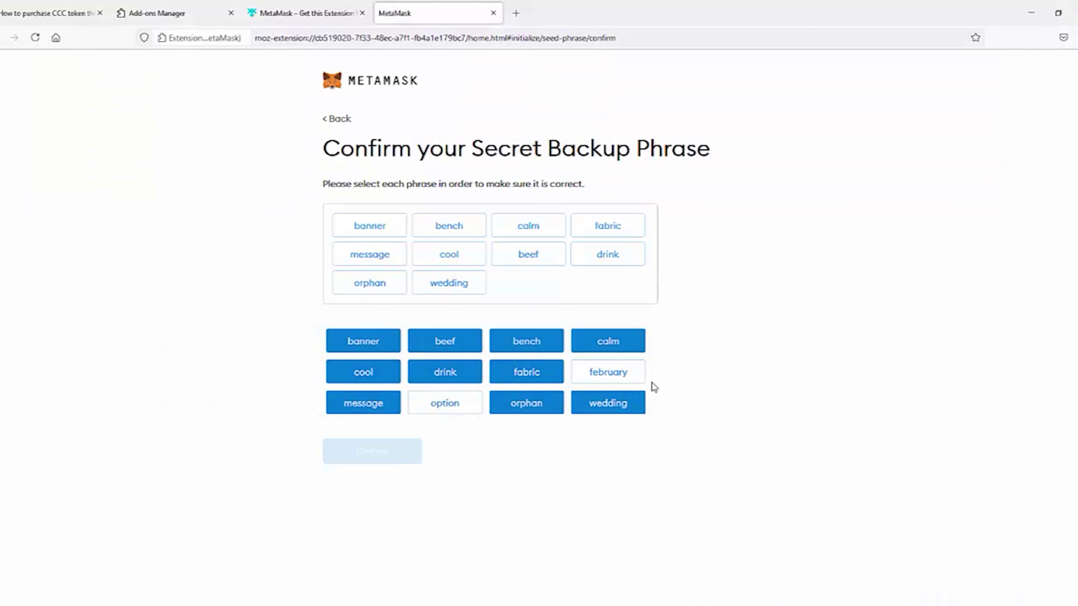
click(617, 378)
click(414, 403)
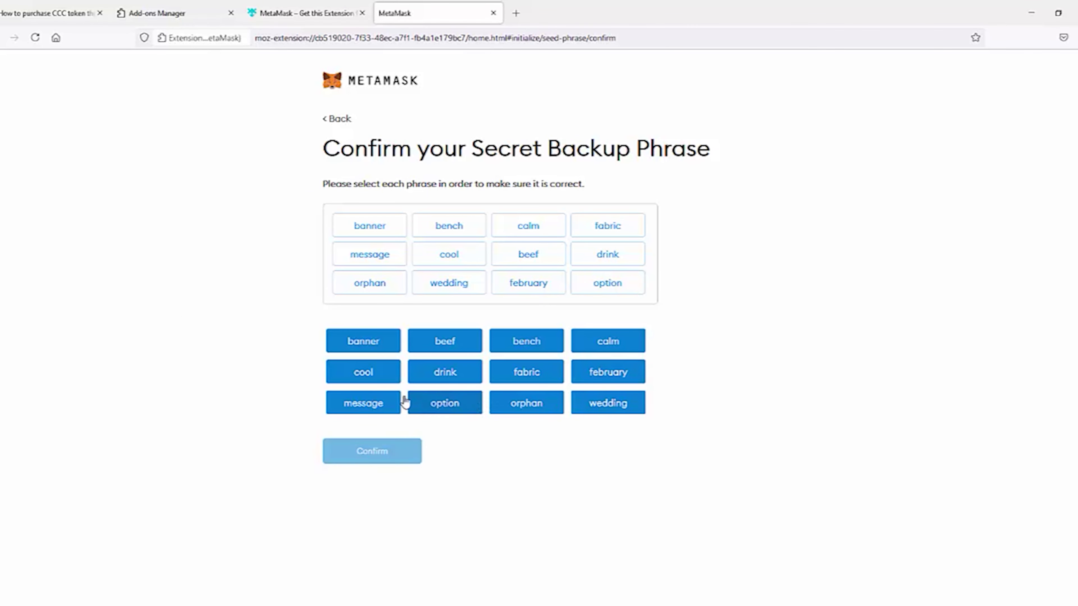
click(391, 449)
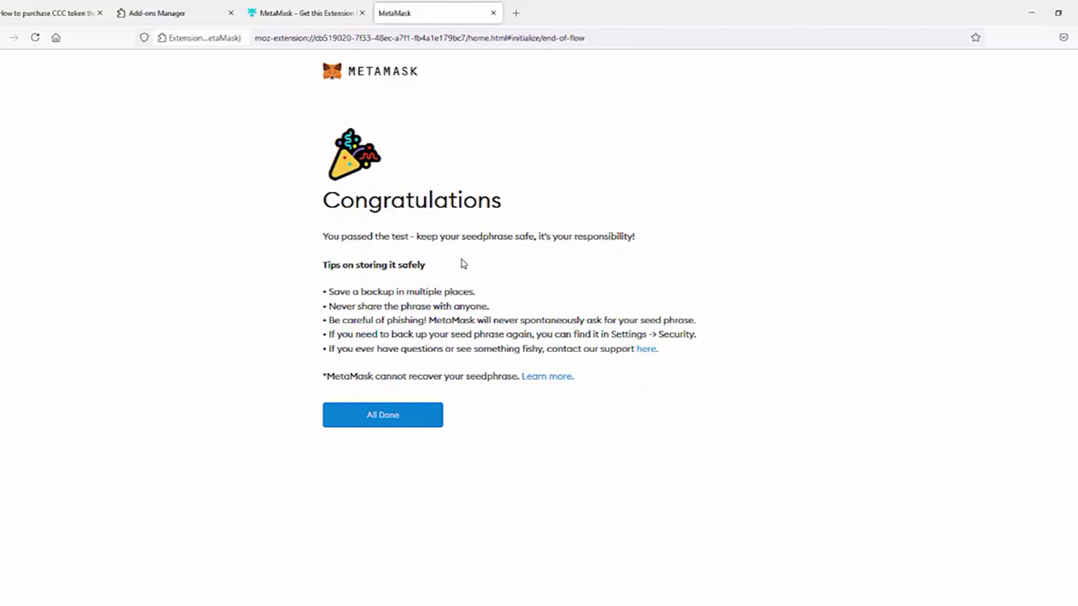
Finish the wallet setup and dismiss the What's new notice.
click(387, 411)
scroll(408, 407, down, 10)
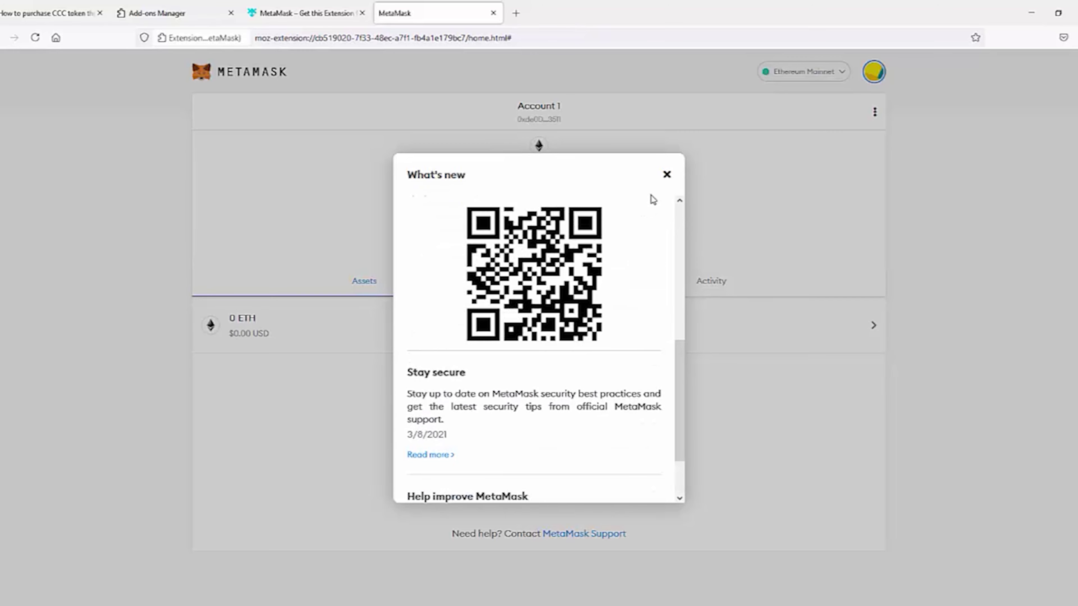
click(666, 174)
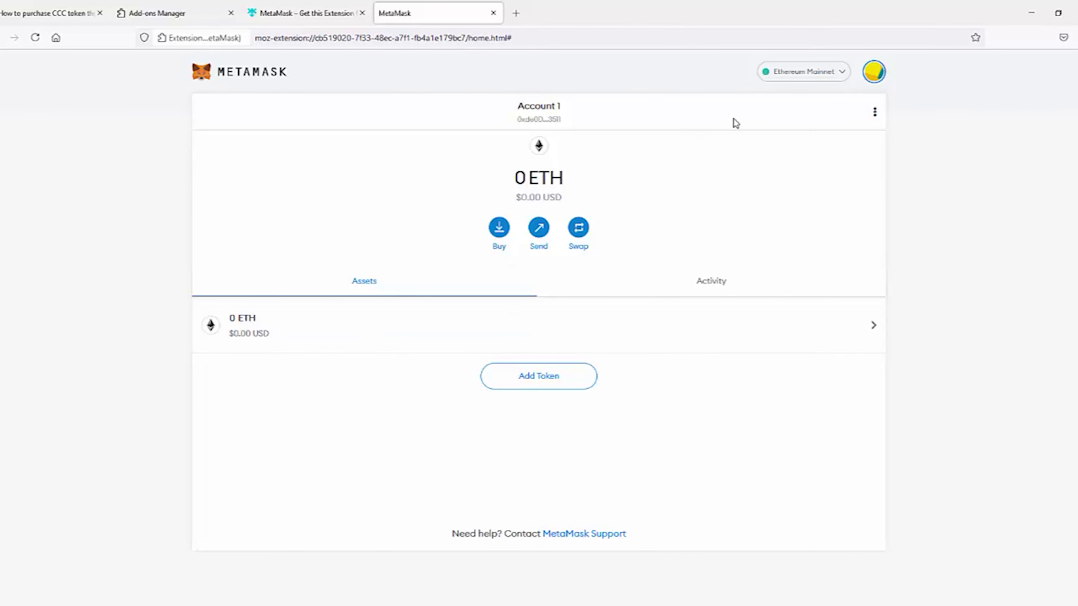
Close the MetaMask extension page and the Add-ons Manager, and return to the Cane Corso Club Token home page.
click(304, 5)
click(362, 12)
click(203, 19)
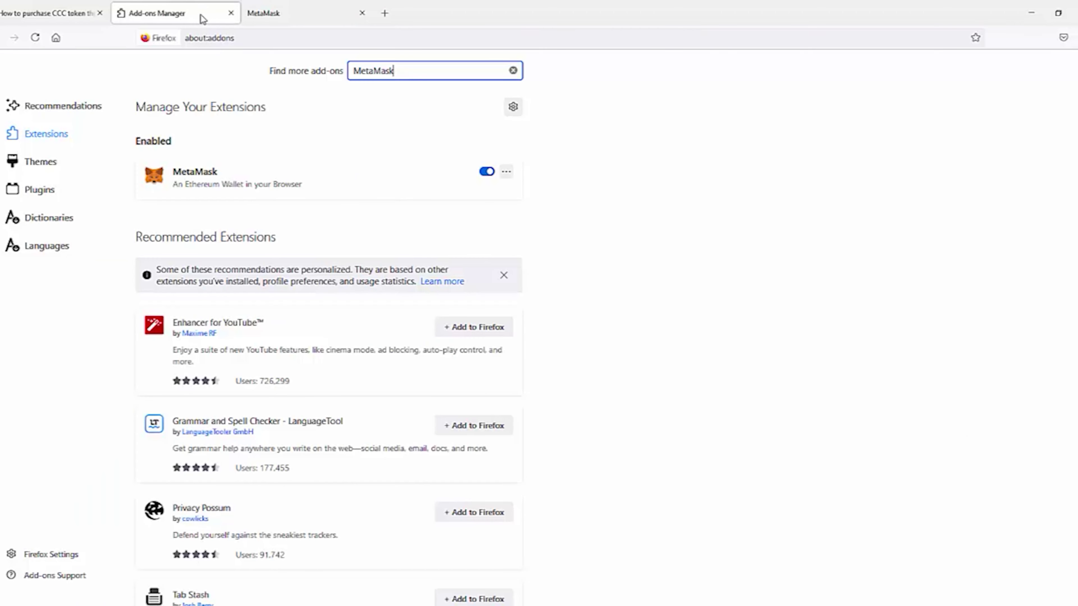
click(232, 13)
middle_click(161, 169)
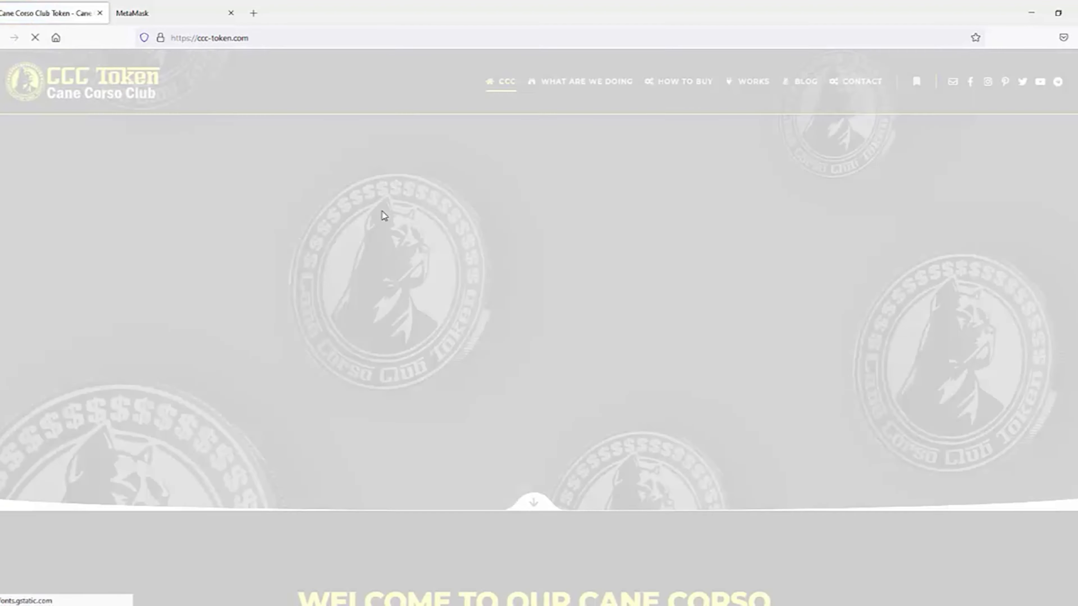
scroll(381, 211, down, 10)
click(262, 440)
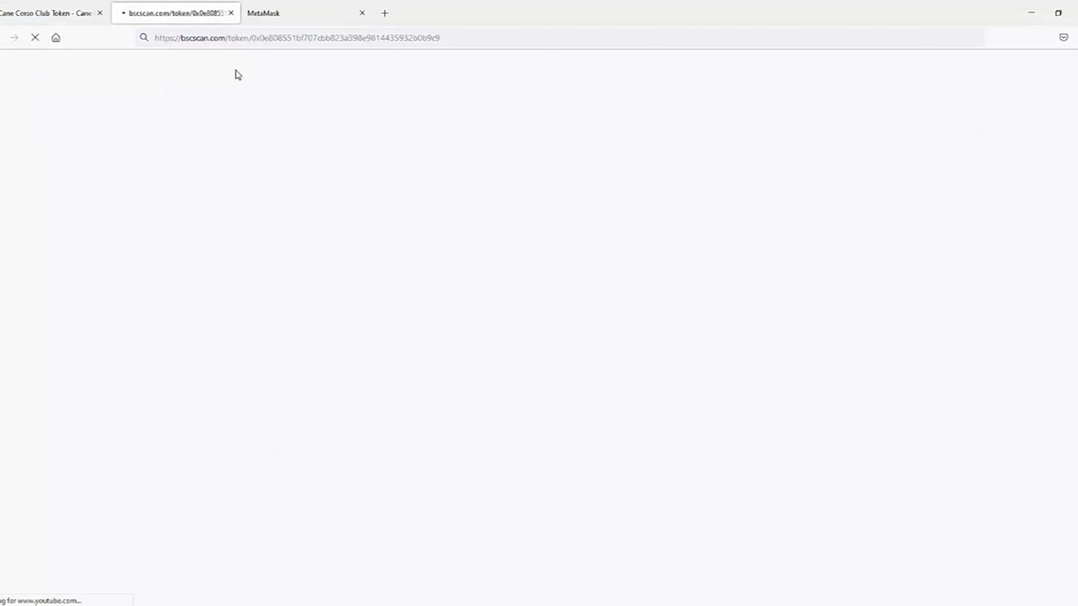
click(231, 13)
Start adding a Custom RPC network in the MetaMask wallet.
click(170, 13)
click(821, 79)
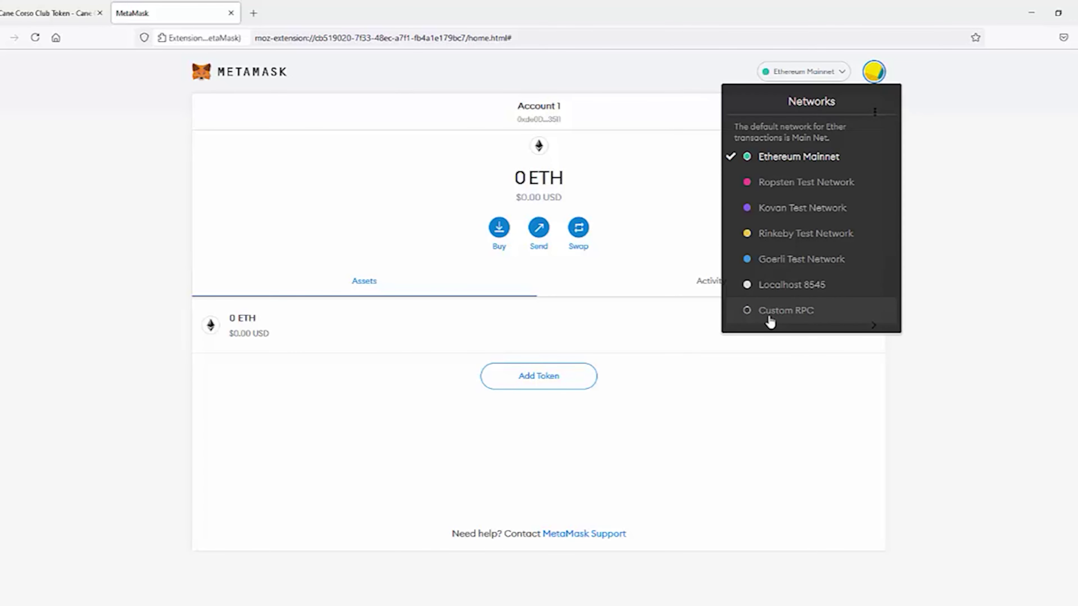
click(804, 314)
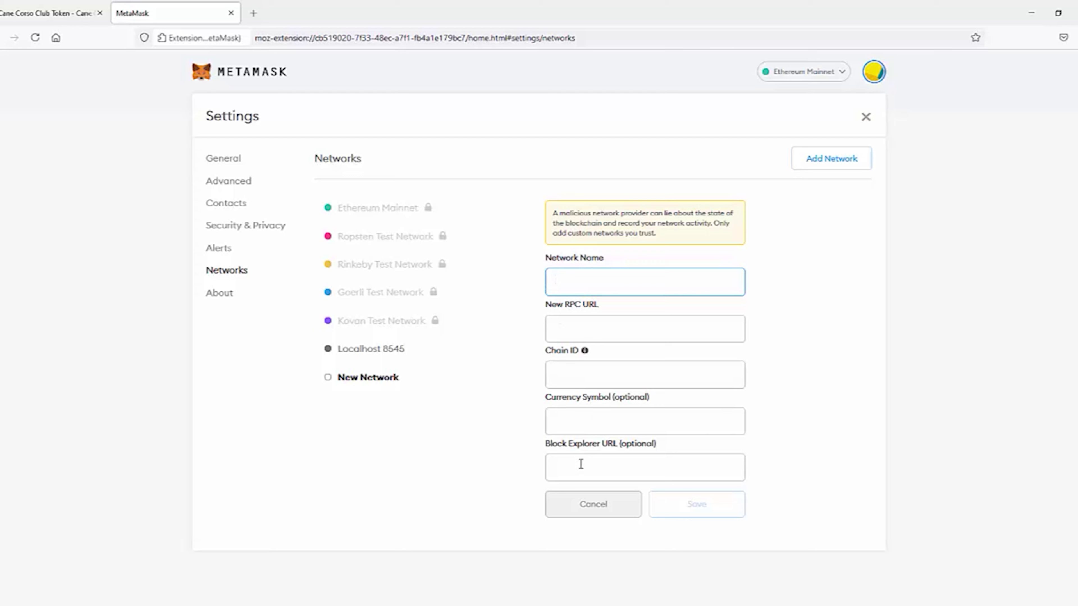
Open the post on how to purchase CCC token on the Cane Corso Club site and find its main network parameters.
key(ctrl+Tab)
scroll(495, 406, down, 20)
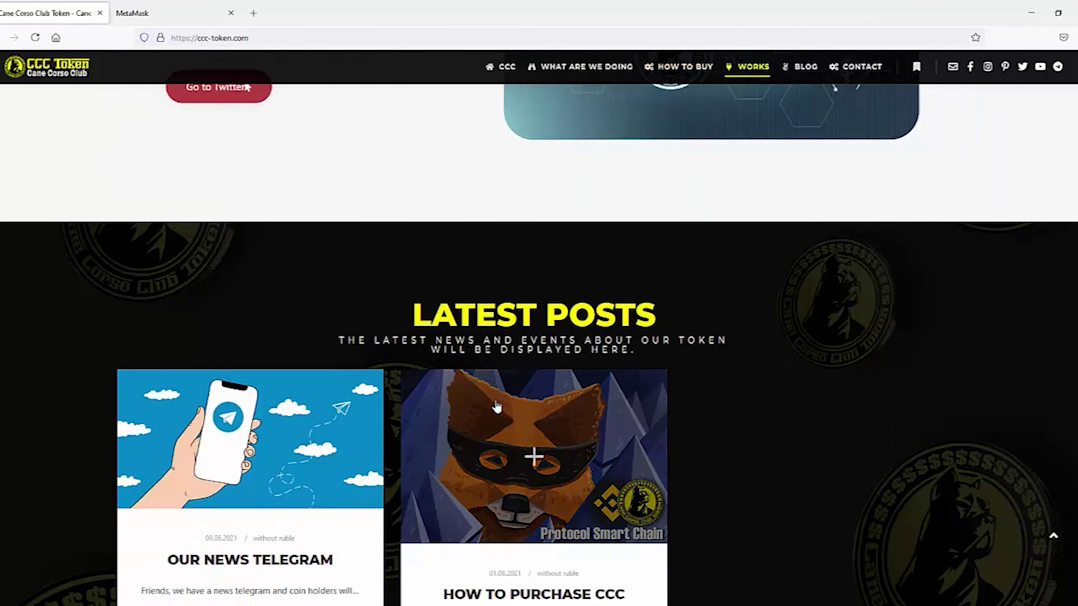
scroll(496, 406, down, 6)
click(522, 420)
scroll(476, 350, down, 10)
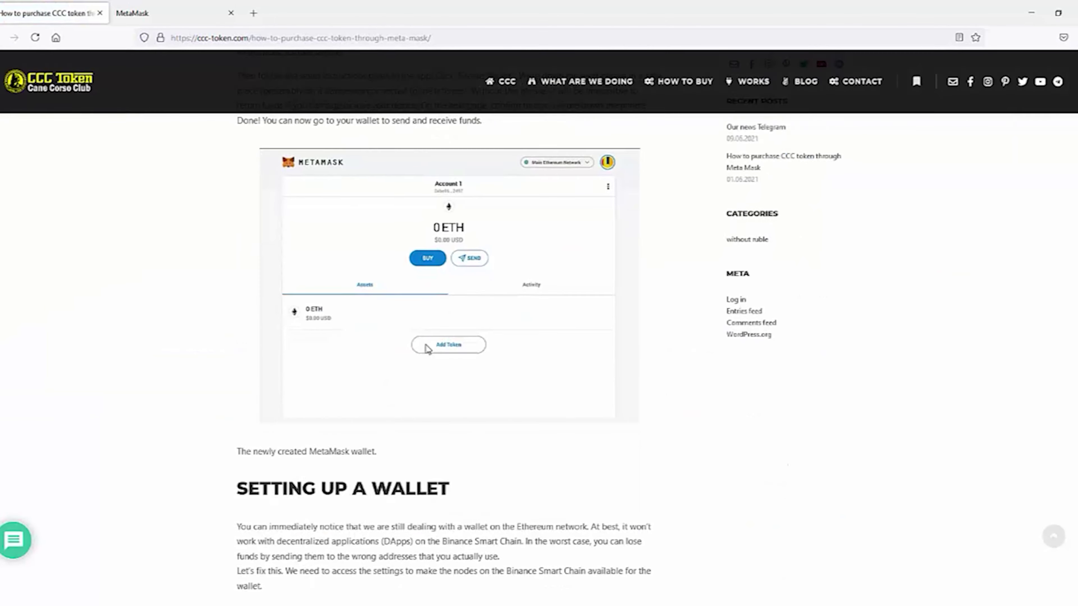
scroll(481, 295, down, 15)
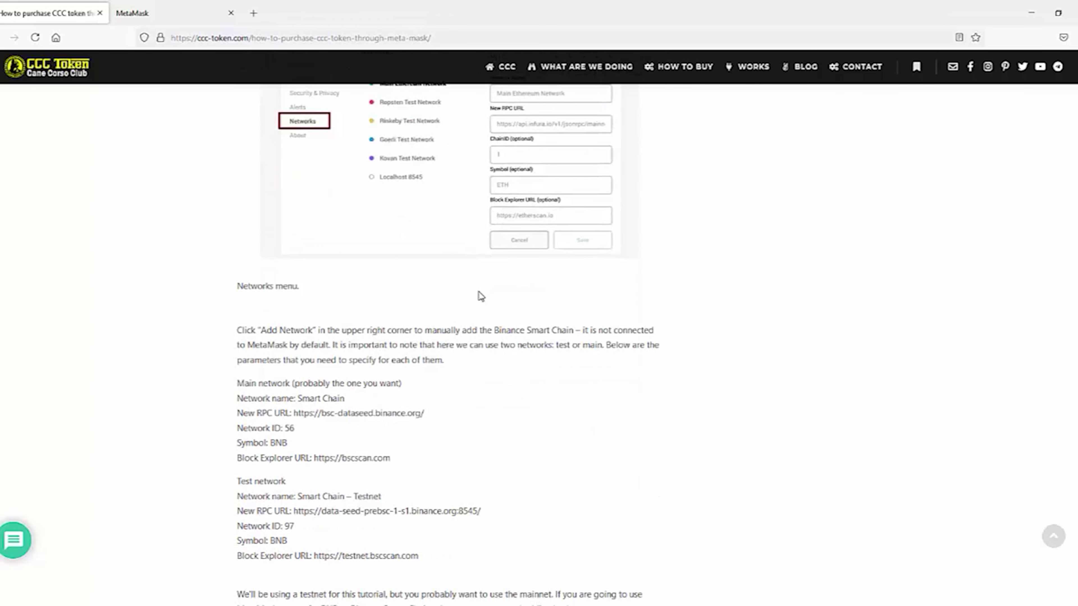
scroll(481, 296, down, 2)
Copy the main network's name from the post and set the new network's name to Smart Chain.
click(136, 10)
click(52, 9)
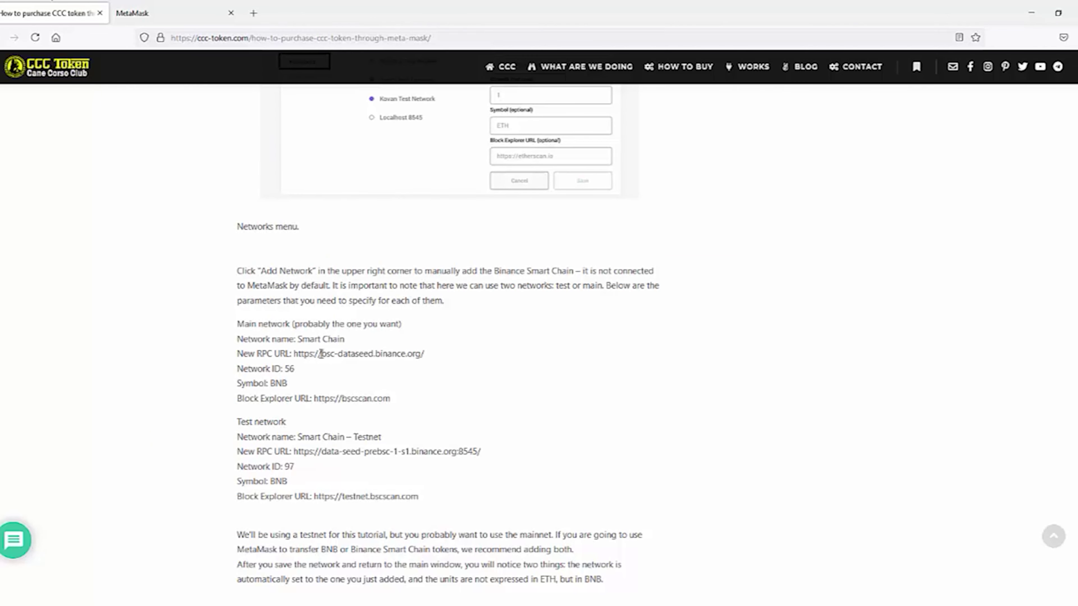
drag(299, 338, 386, 335)
key(ctrl+c)
click(174, 13)
key(ctrl+v)
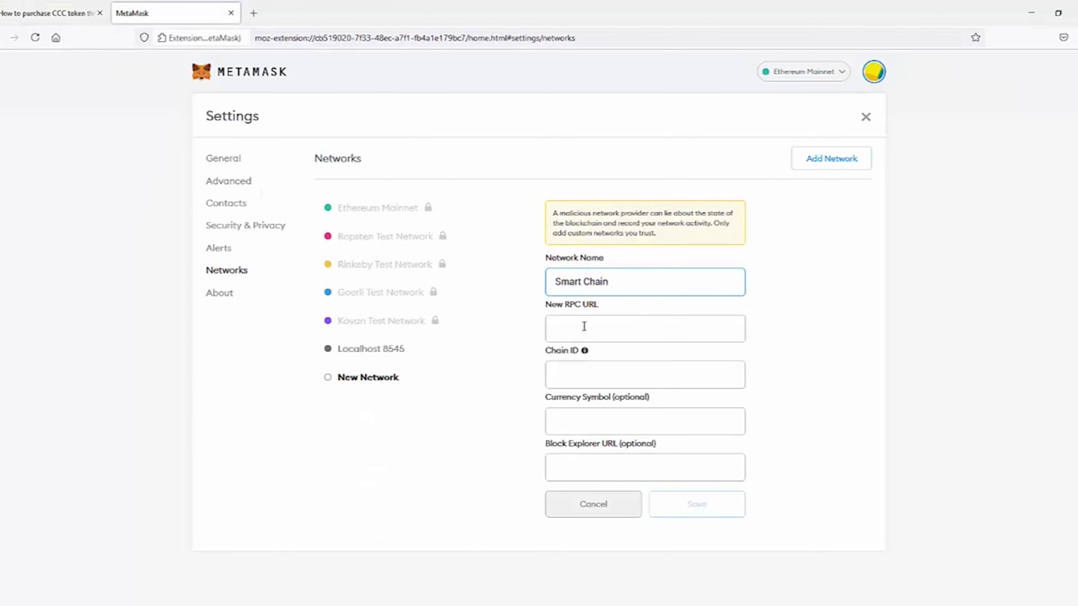
click(582, 327)
click(66, 5)
drag(293, 354, 423, 356)
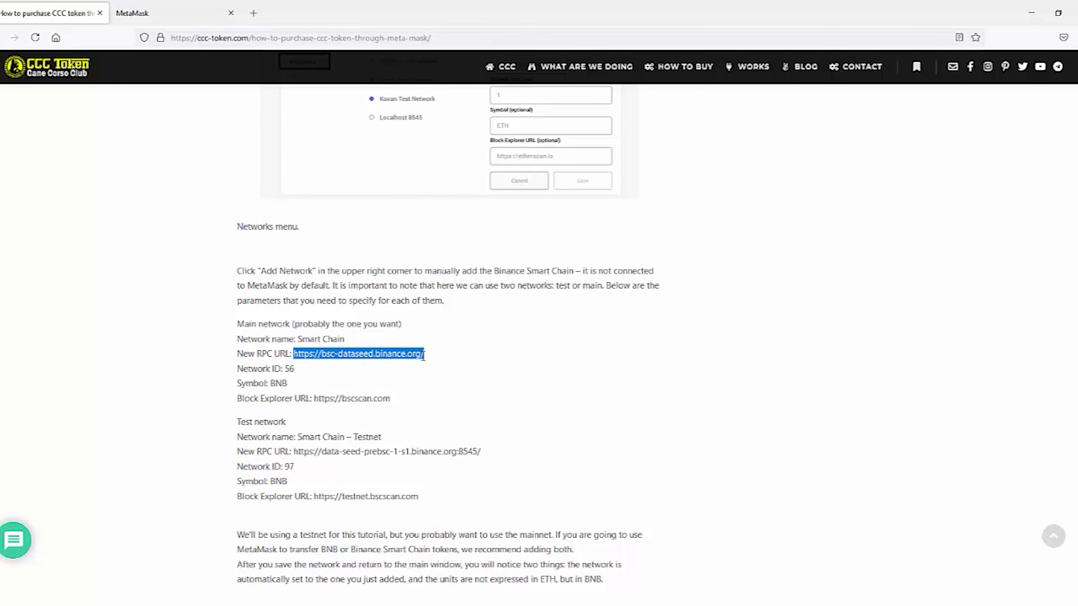
right_click(367, 363)
click(298, 357)
drag(397, 352, 462, 360)
key(ctrl+c)
click(174, 13)
key(ctrl+v)
Set the new network's chain ID to 56 and its currency symbol to BNB, following the post.
click(556, 374)
click(90, 5)
key(ctrl+Tab)
click(60, 10)
click(197, 9)
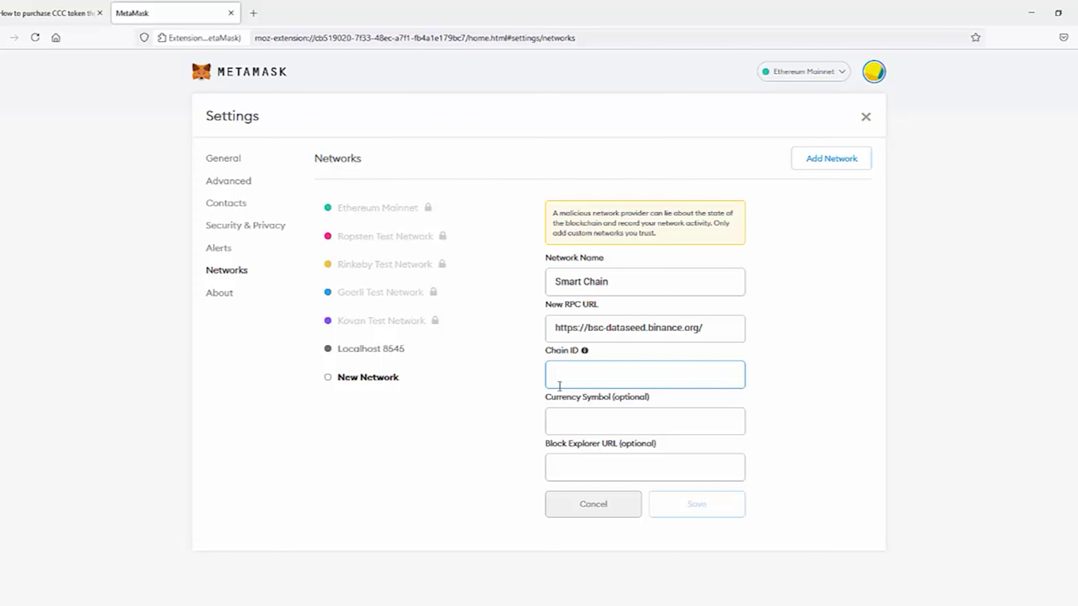
click(51, 12)
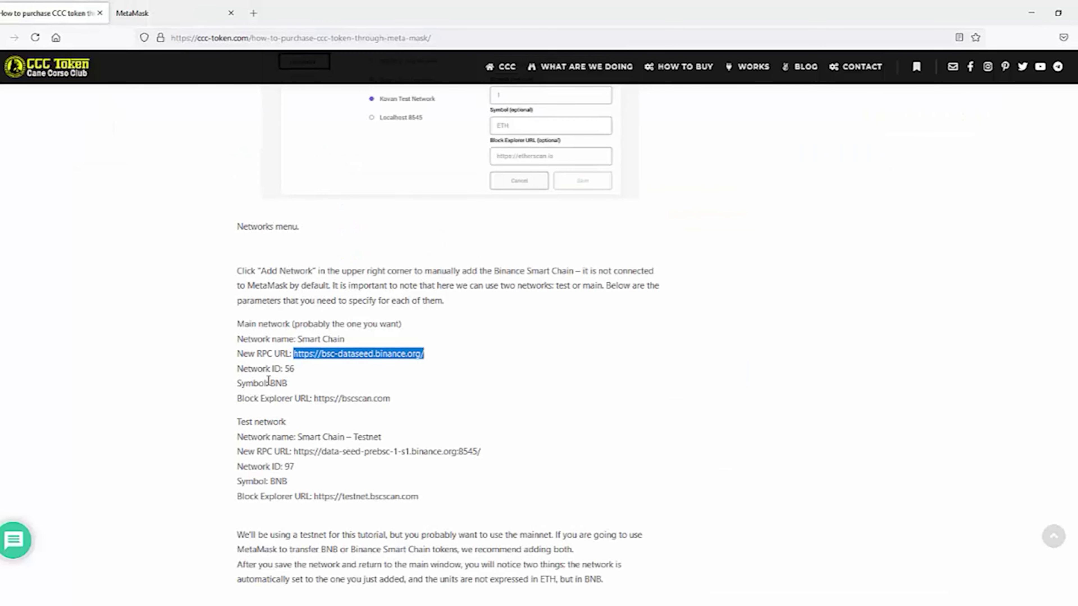
double_click(279, 382)
key(ctrl+c)
key(ctrl+Tab)
key(Tab)
key(ctrl+v)
key(ctrl+Tab)
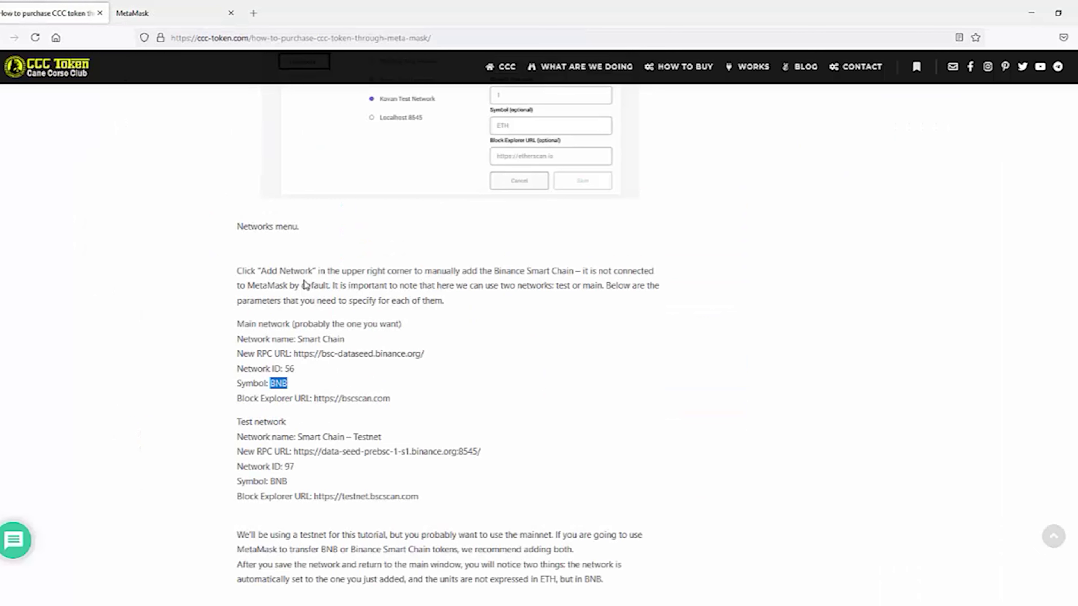
drag(315, 399, 454, 404)
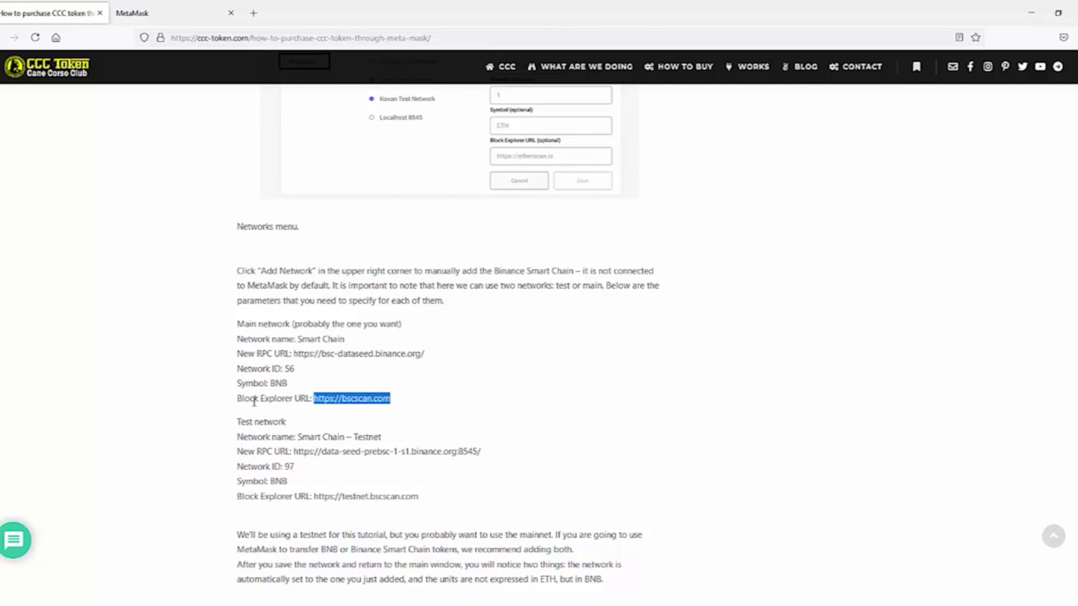
key(ctrl+c)
click(170, 12)
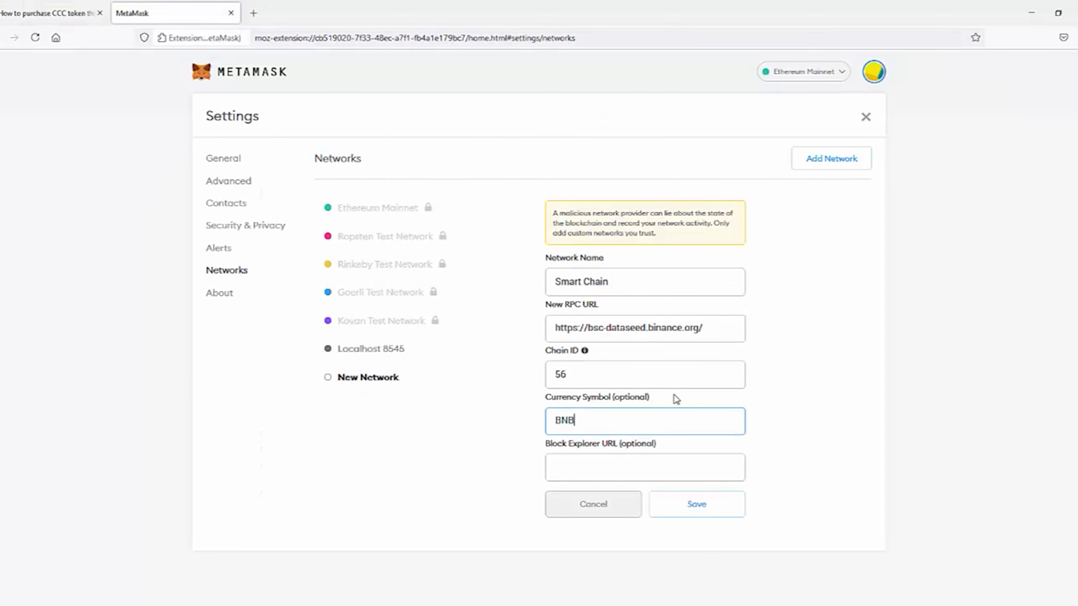
key(Tab)
key(ctrl+v)
click(696, 514)
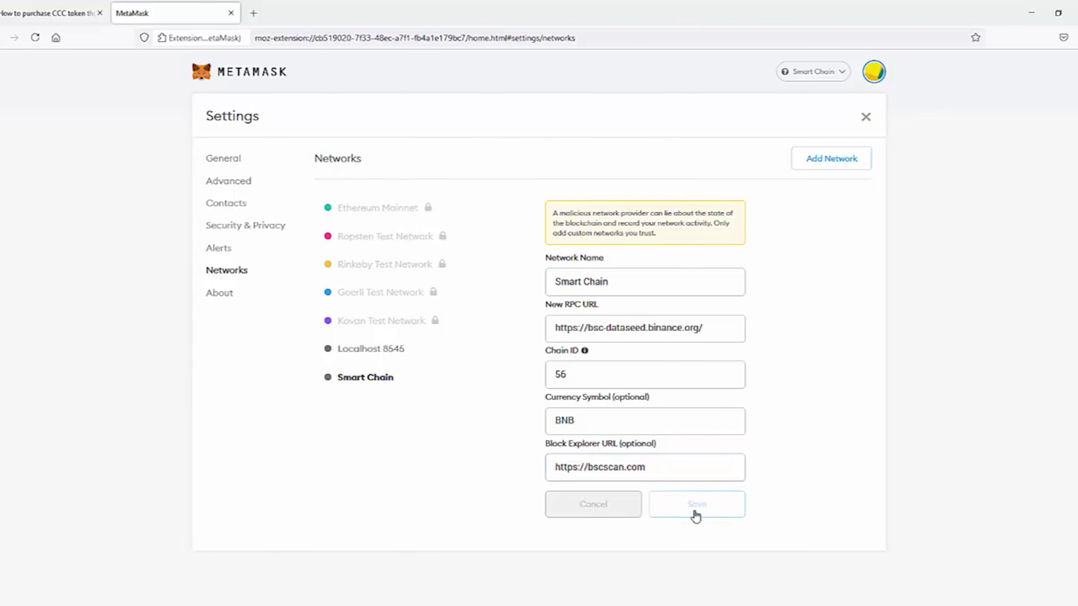
Copy Account 1's address from the wallet overview and paste it into the open text document in Sublime Text.
click(225, 71)
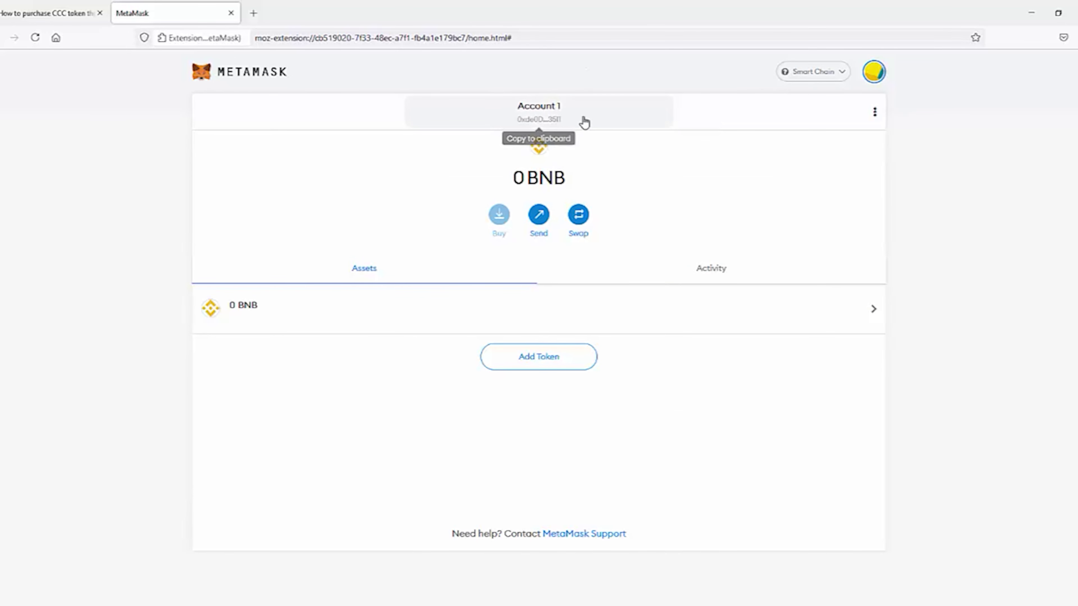
click(58, 9)
click(170, 13)
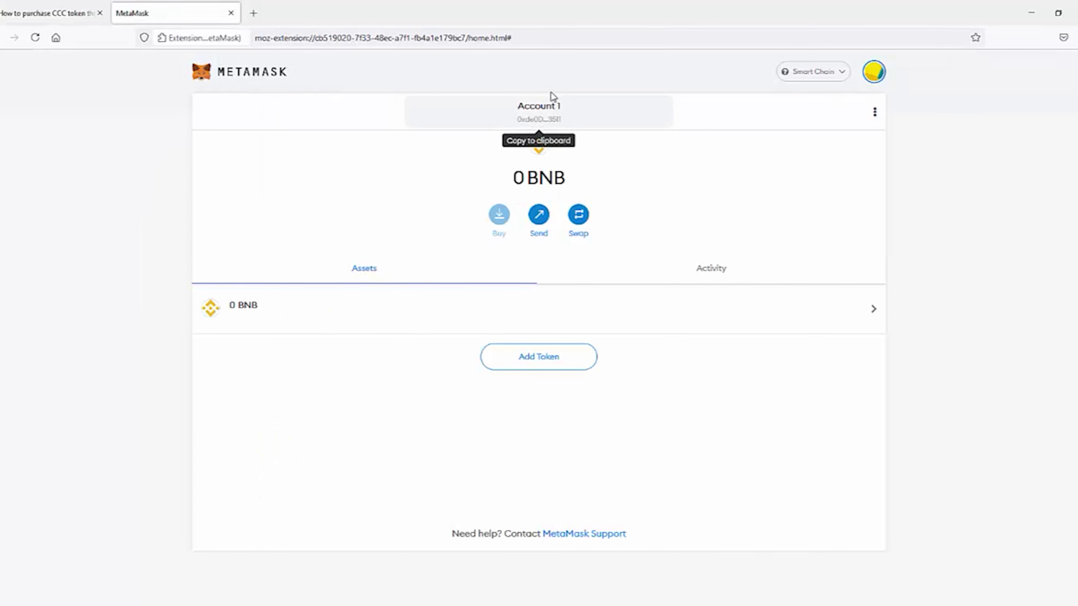
click(556, 115)
key(alt+Tab)
key(ctrl+v)
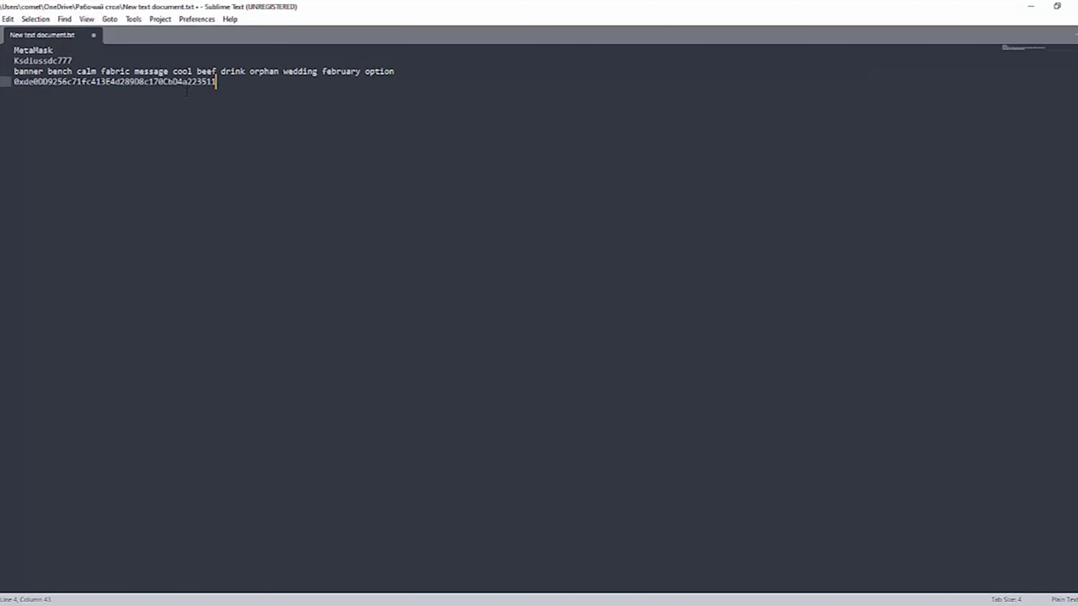
mouse_move(216, 81)
mouse_down()
mouse_move(38, 82)
mouse_move(216, 82)
mouse_up()
click(262, 175)
key(alt+Tab)
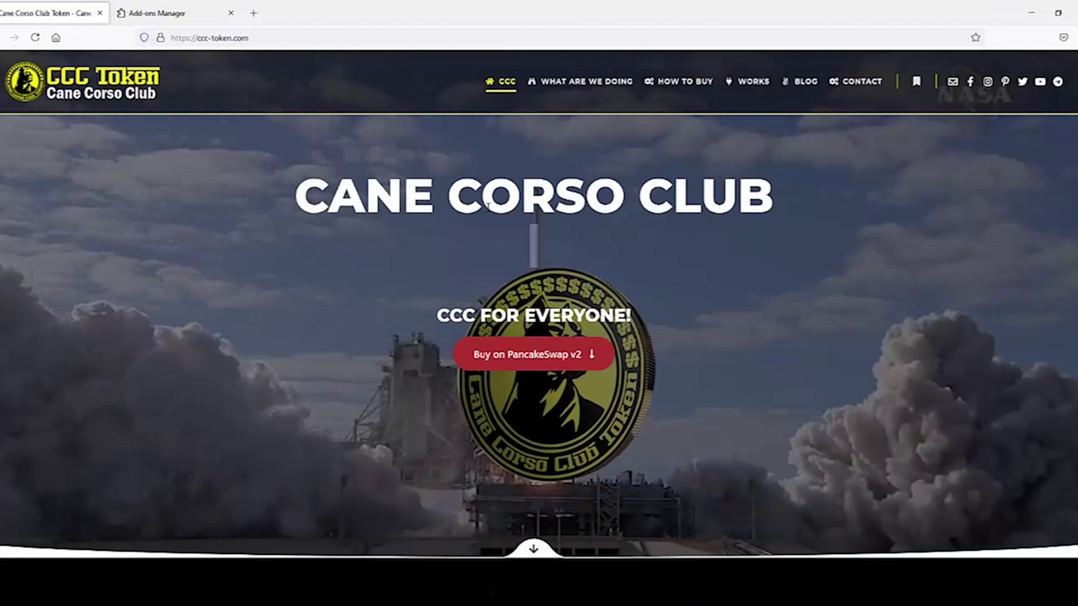
Return to the MetaMask wallet from the Cane Corso Club site and check the account's BNB balance.
scroll(353, 133, down, 10)
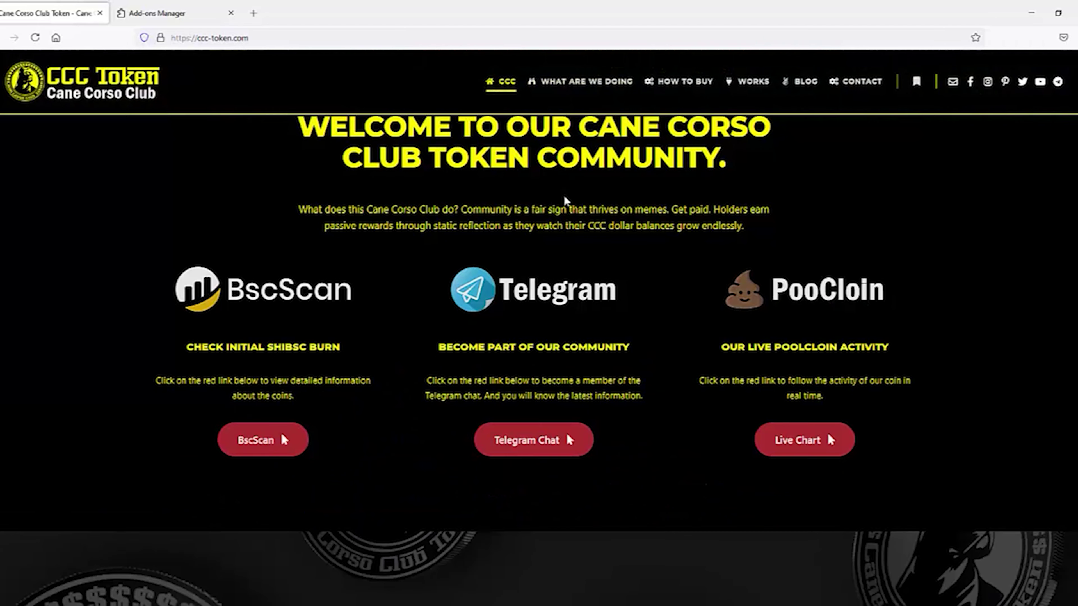
click(166, 12)
click(302, 127)
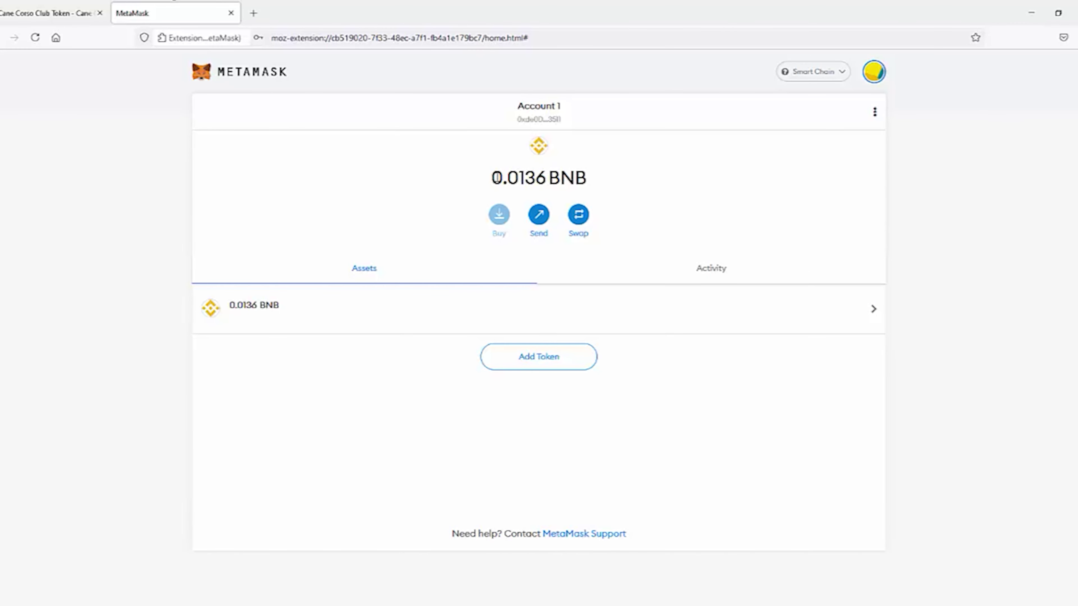
drag(501, 178, 575, 179)
click(530, 180)
Add the note "brp20" after the wallet address in the text document and minimize the editor.
click(539, 120)
key(alt+Tab)
key(ctrl+v)
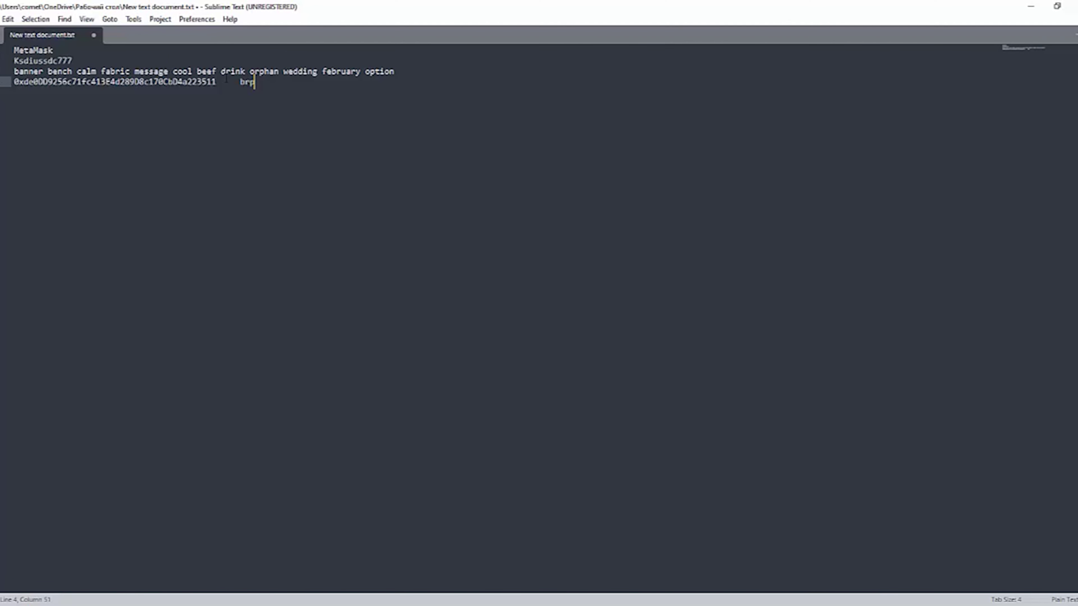
drag(216, 82, 5, 82)
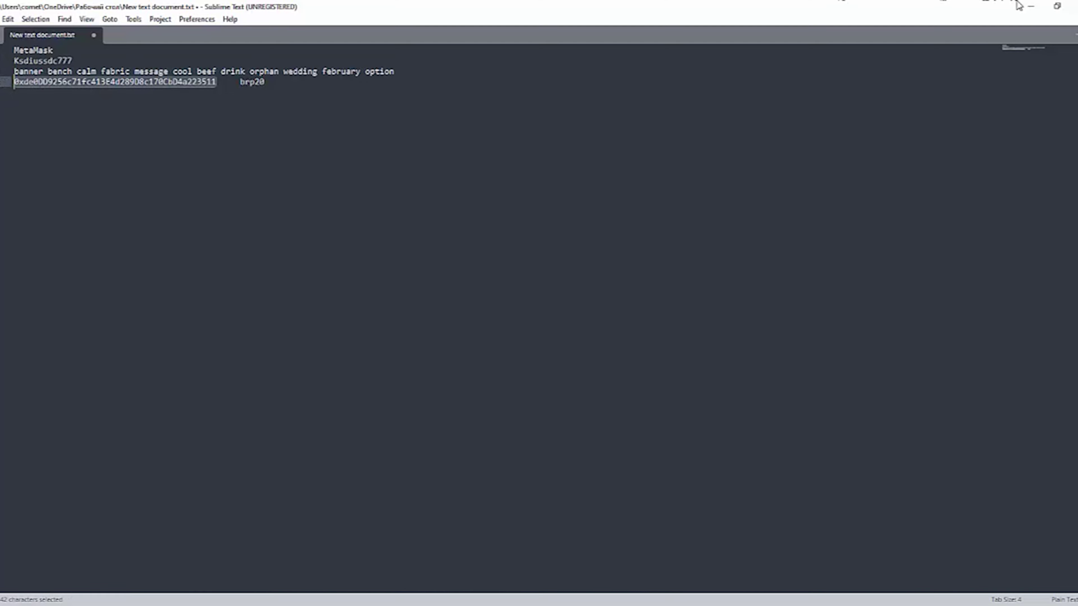
click(1032, 6)
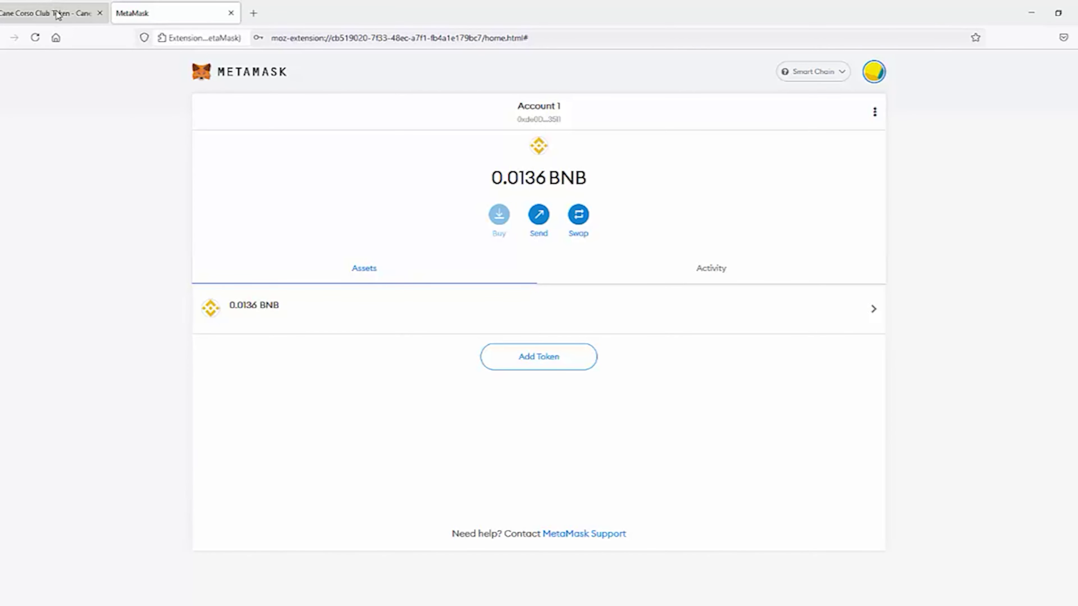
Open the CCC swap page on PancakeSwap from the Cane Corso Club site and connect MetaMask's Account 1 to it.
click(28, 15)
click(529, 307)
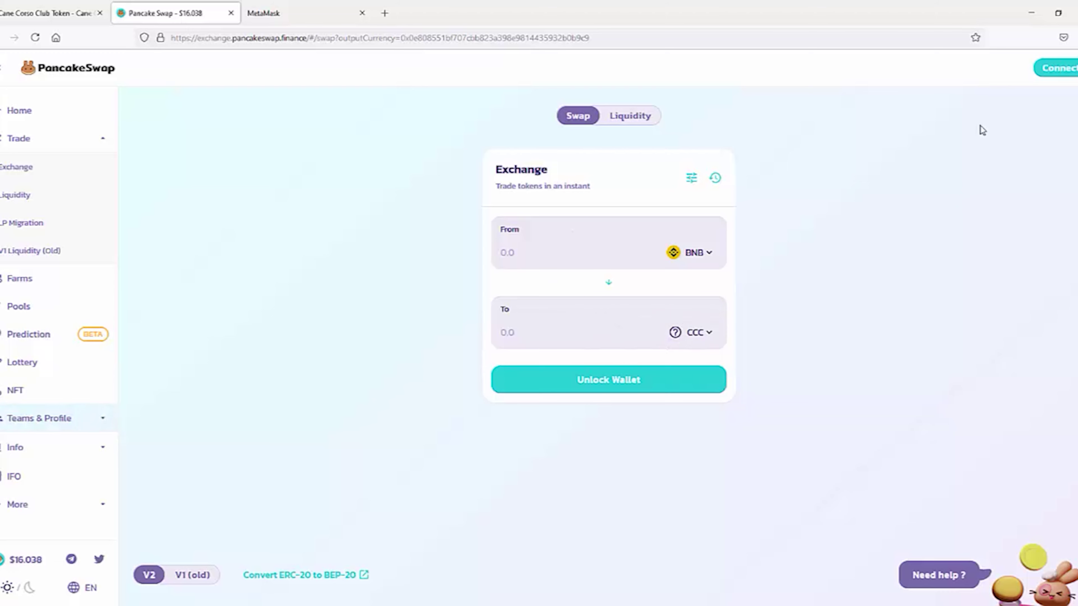
click(1052, 70)
click(502, 237)
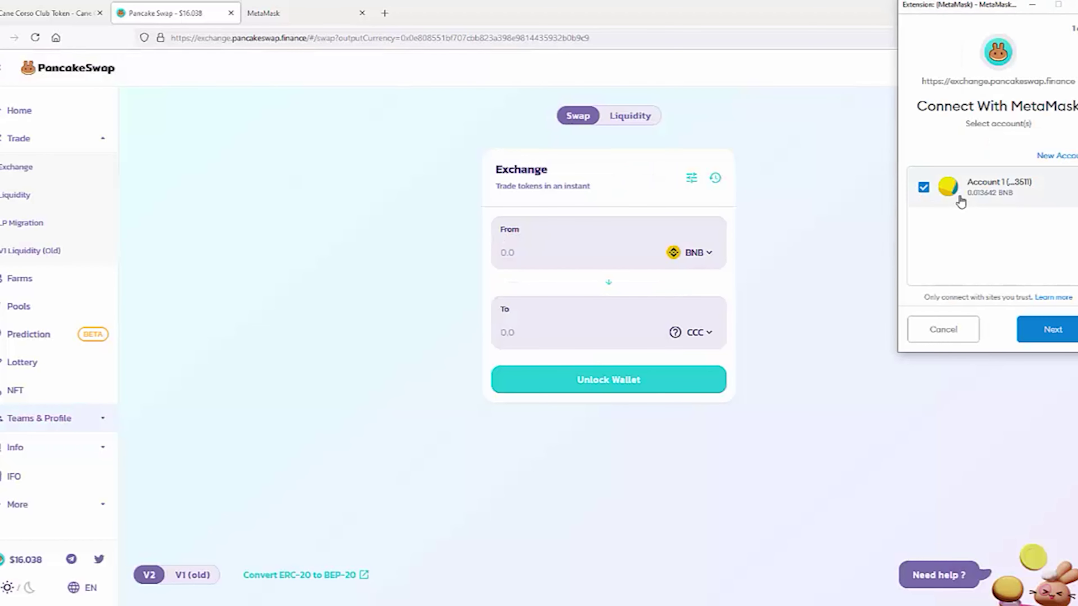
click(1052, 330)
click(1053, 329)
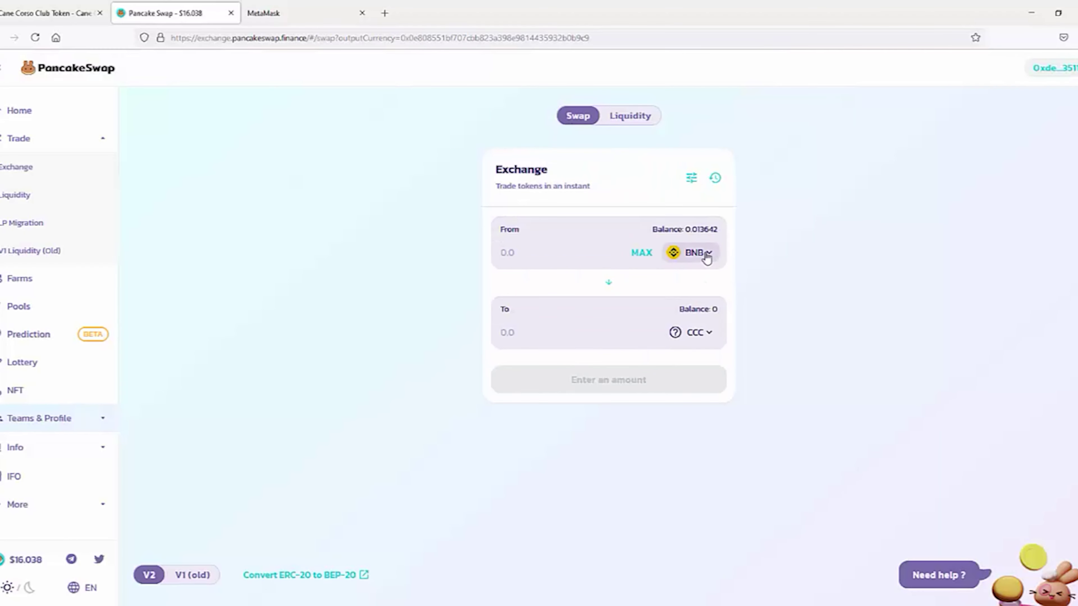
Use the maximum available amount of 0.003642 BNB for the CCC swap and set the slippage tolerance to 10%.
click(643, 252)
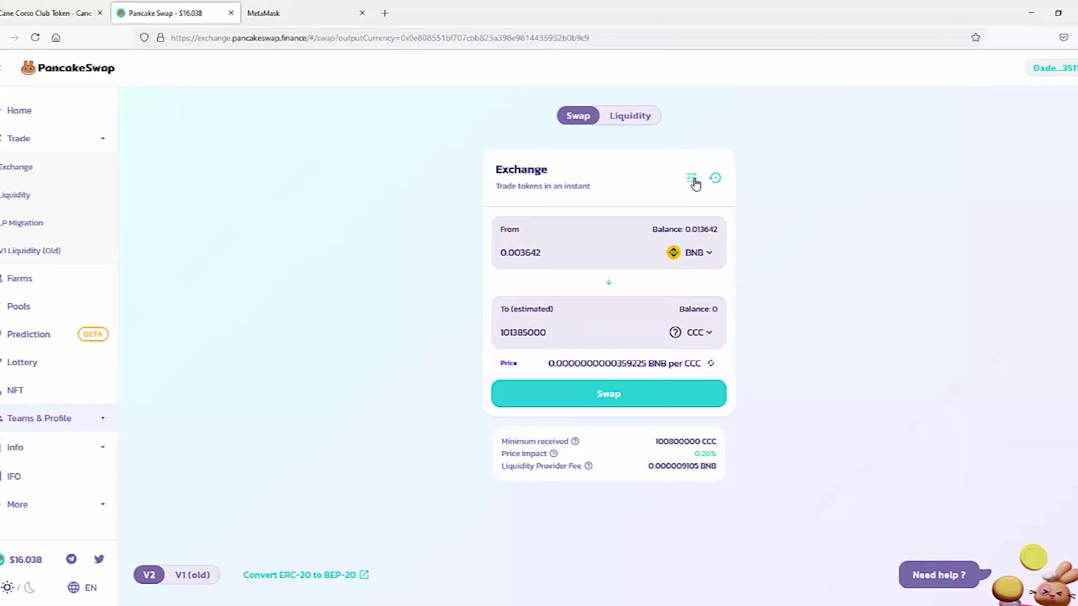
click(691, 178)
click(585, 276)
click(686, 175)
click(691, 179)
click(621, 265)
text(10)
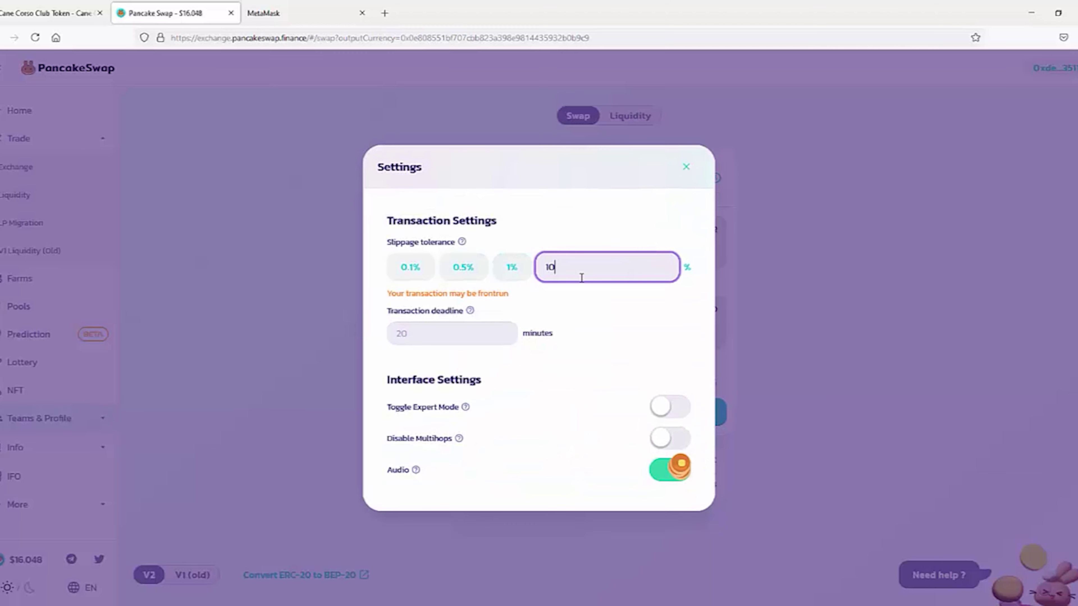
click(687, 166)
Confirm the swap of 0.003642 BNB for CCC in PancakeSwap and MetaMask, and reload the wallet to check its balance.
click(613, 419)
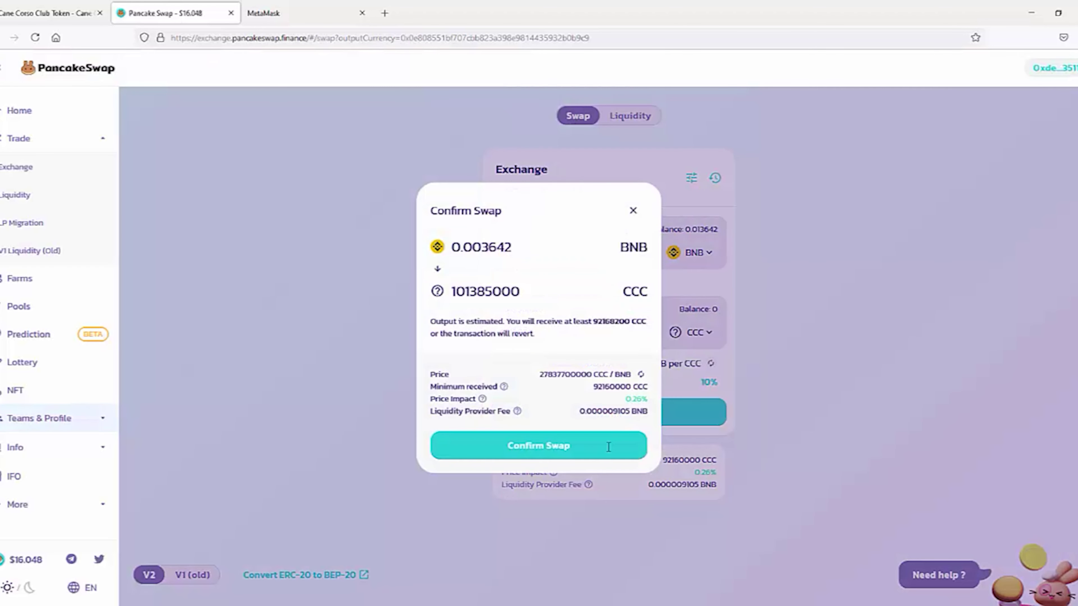
click(563, 451)
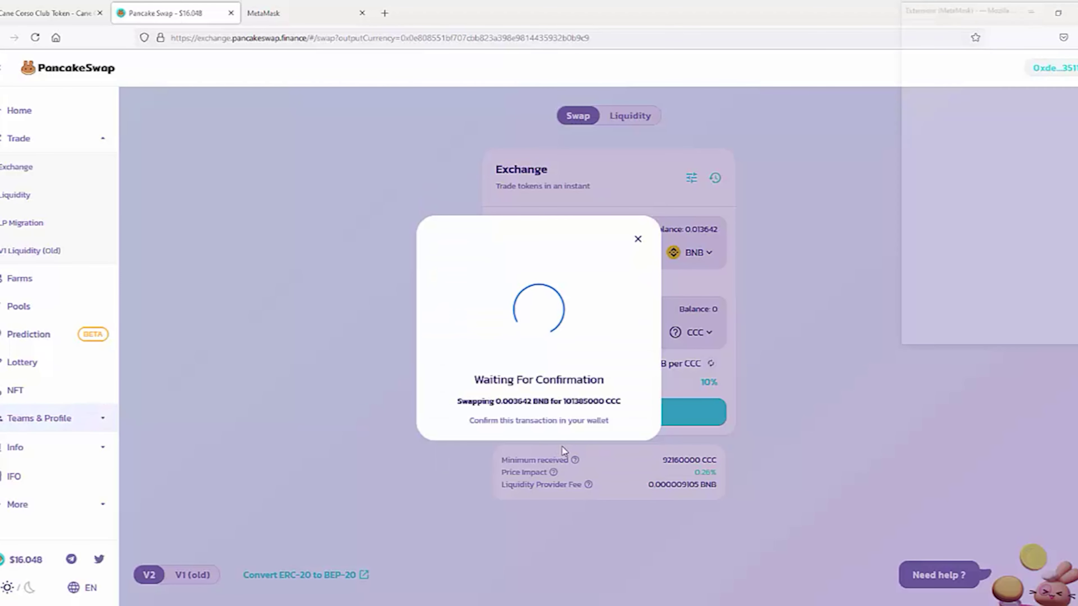
click(1027, 325)
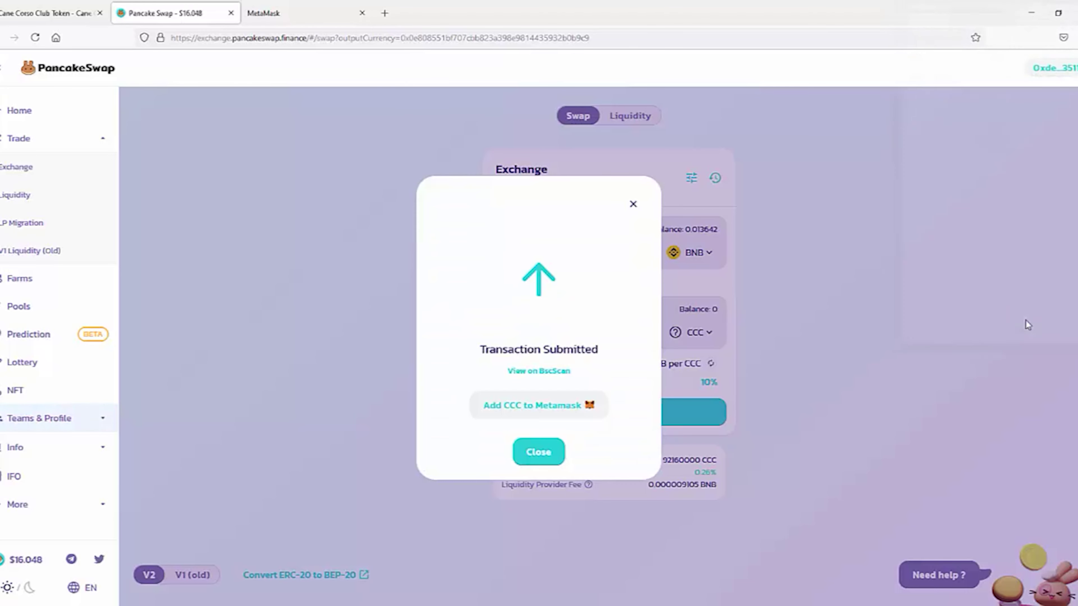
click(540, 451)
click(270, 10)
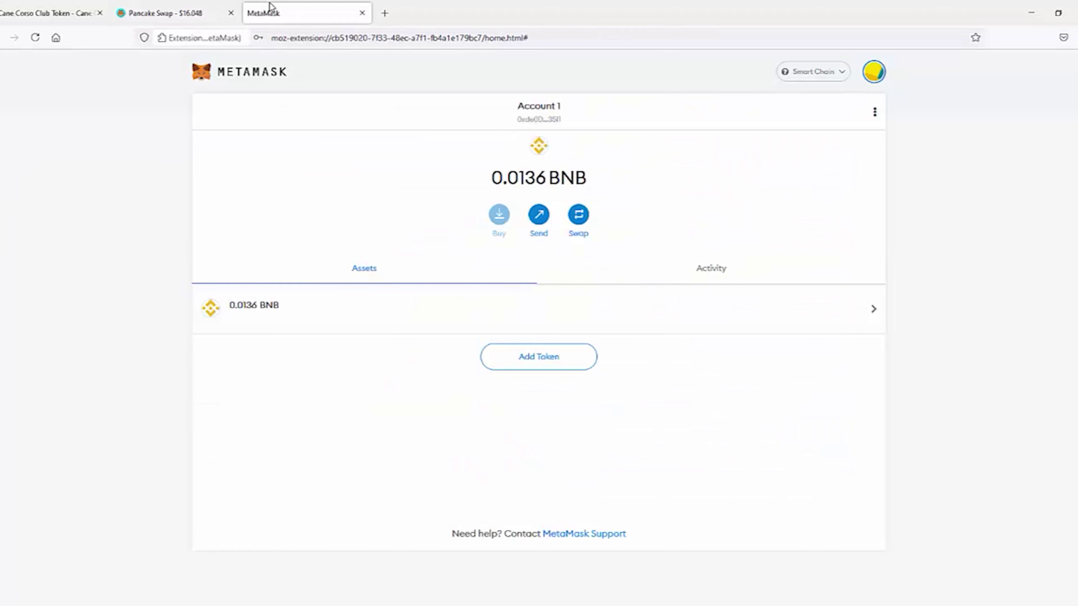
key(F5)
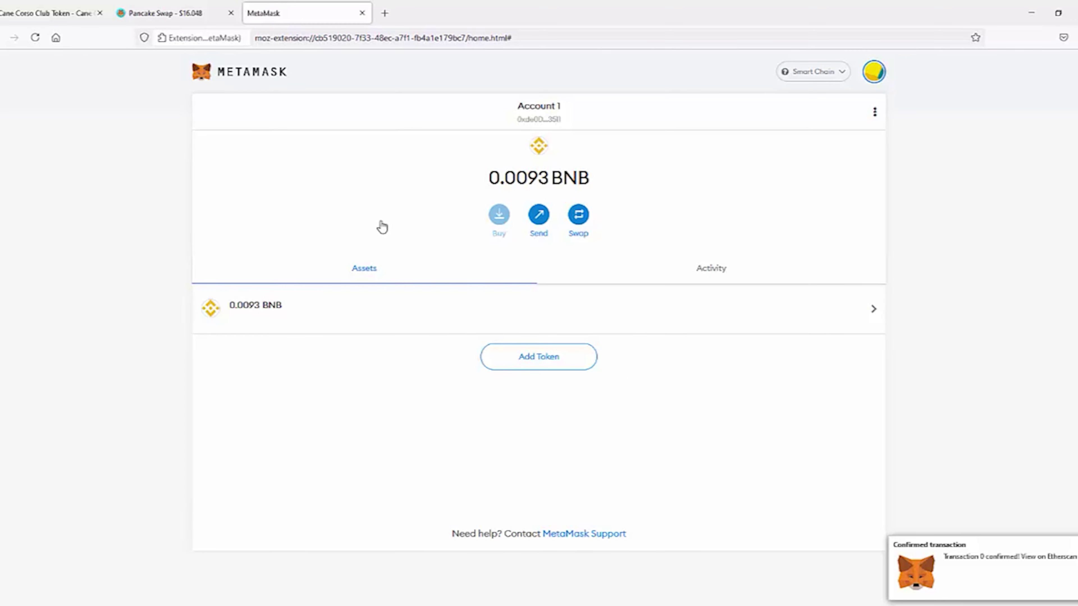
Open the CCC token page on BscScan from the Cane Corso Club site to get its contract address, and return to MetaMask.
click(53, 9)
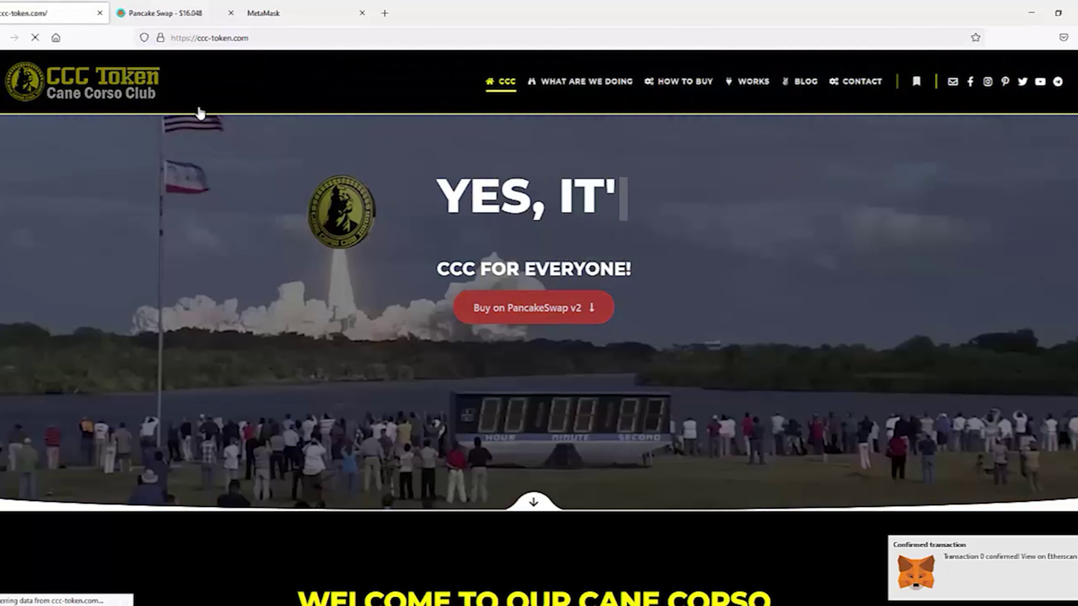
scroll(350, 257, down, 10)
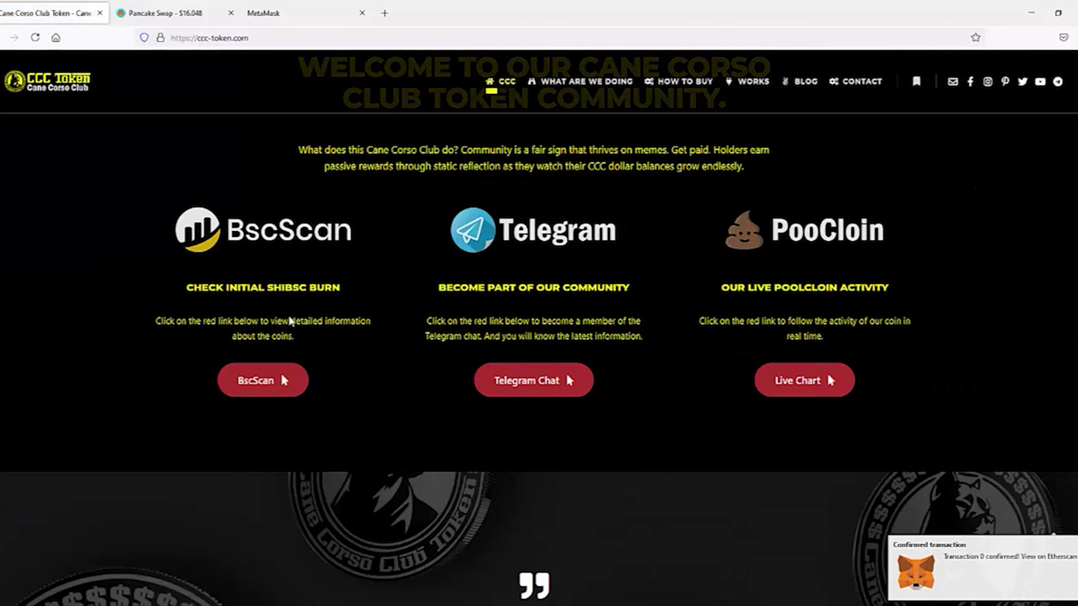
click(263, 380)
click(297, 13)
click(394, 13)
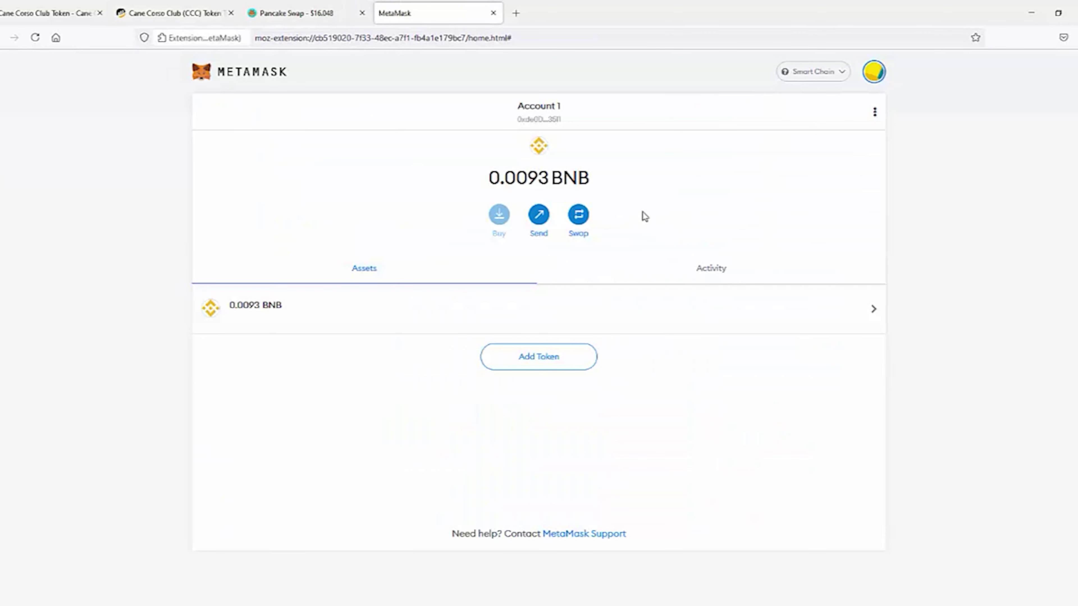
Add CCC as a custom token in MetaMask using the copied contract address and go back to the account's asset list.
click(547, 362)
key(ctrl+v)
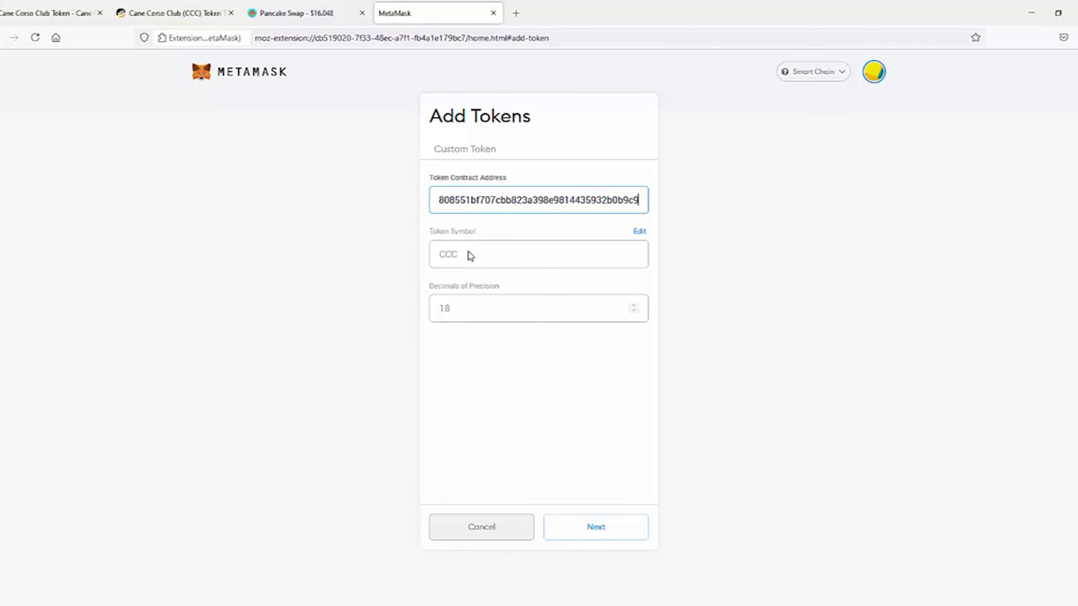
click(578, 531)
click(580, 532)
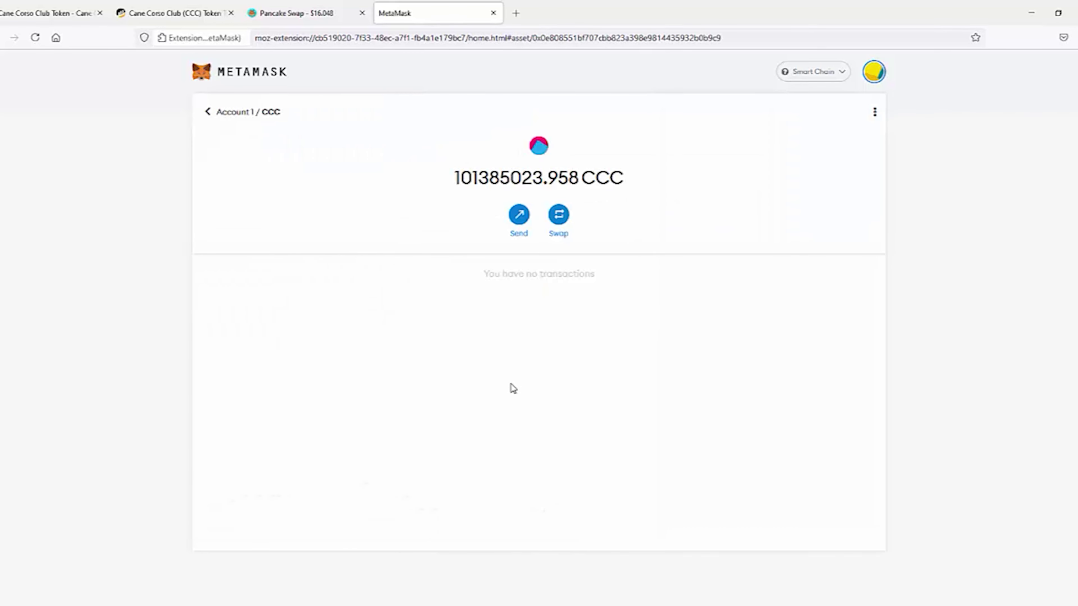
click(219, 112)
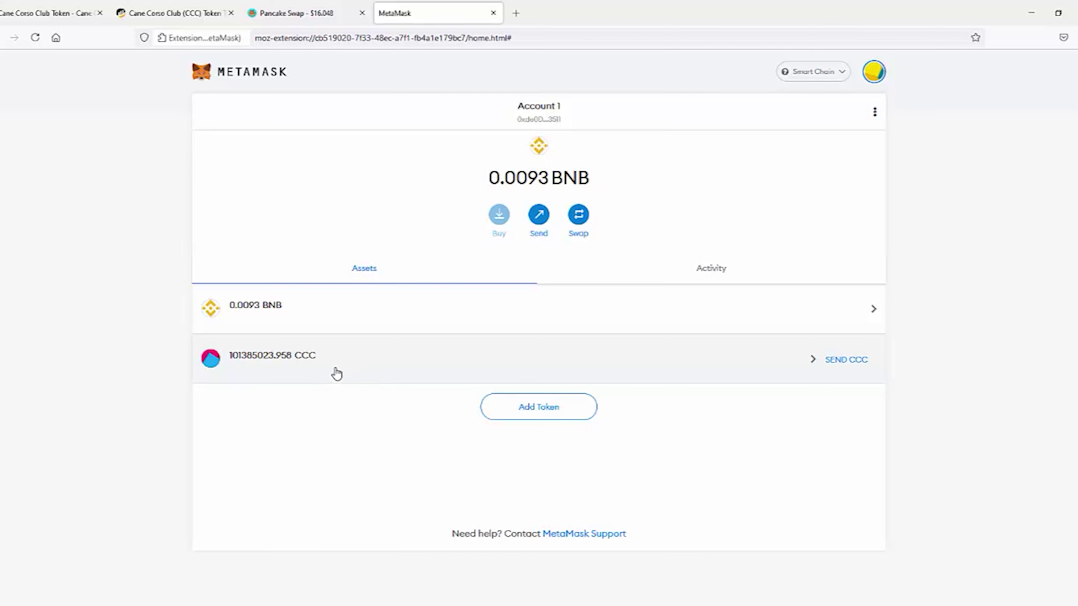
Close the BscScan page, reverse the PancakeSwap exchange to sell the full CCC balance for BNB, and approve CCC in MetaMask.
click(293, 12)
click(231, 13)
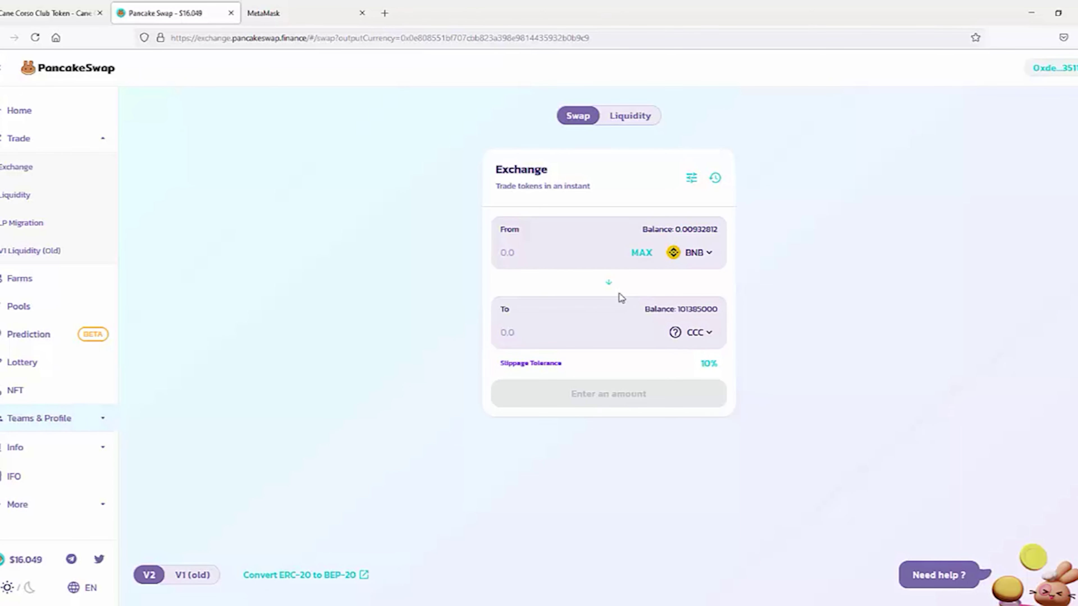
click(608, 288)
click(643, 254)
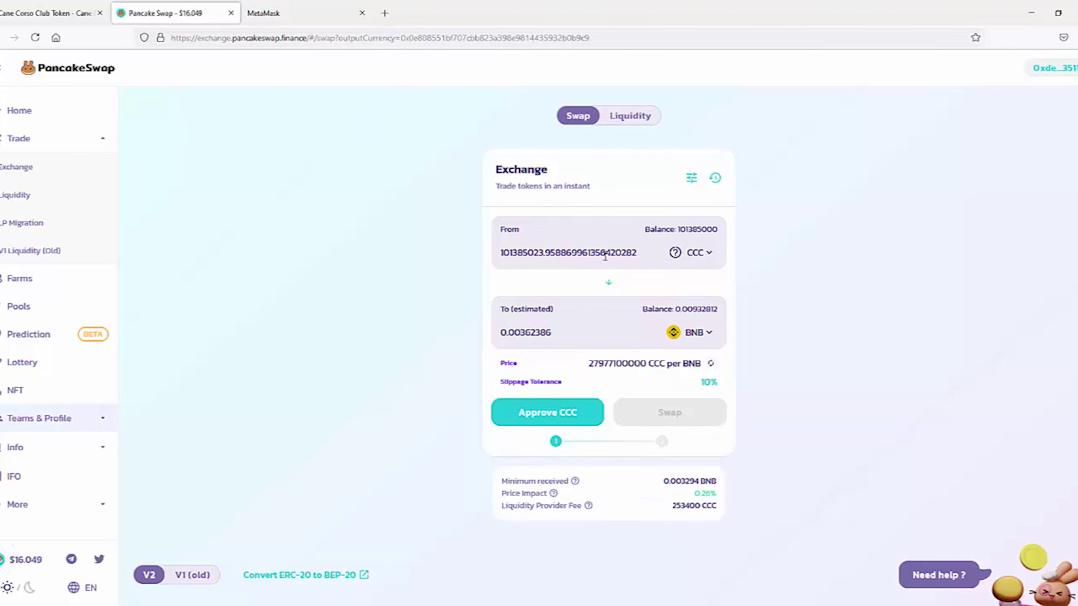
click(558, 412)
click(1039, 322)
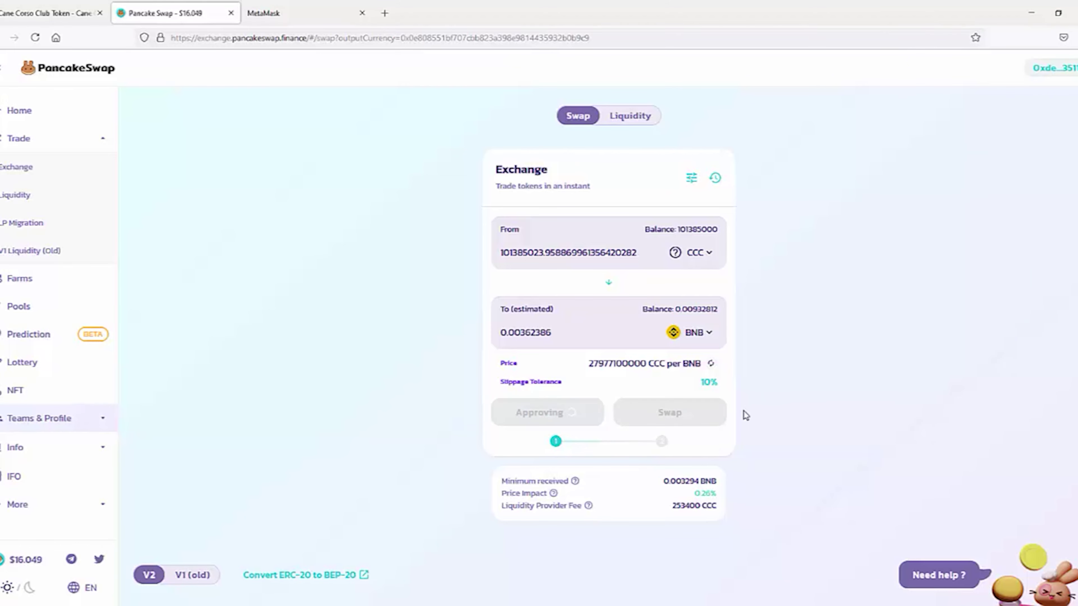
Confirm the swap of 101385000 CCC for BNB and check the account's balances in MetaMask.
click(691, 475)
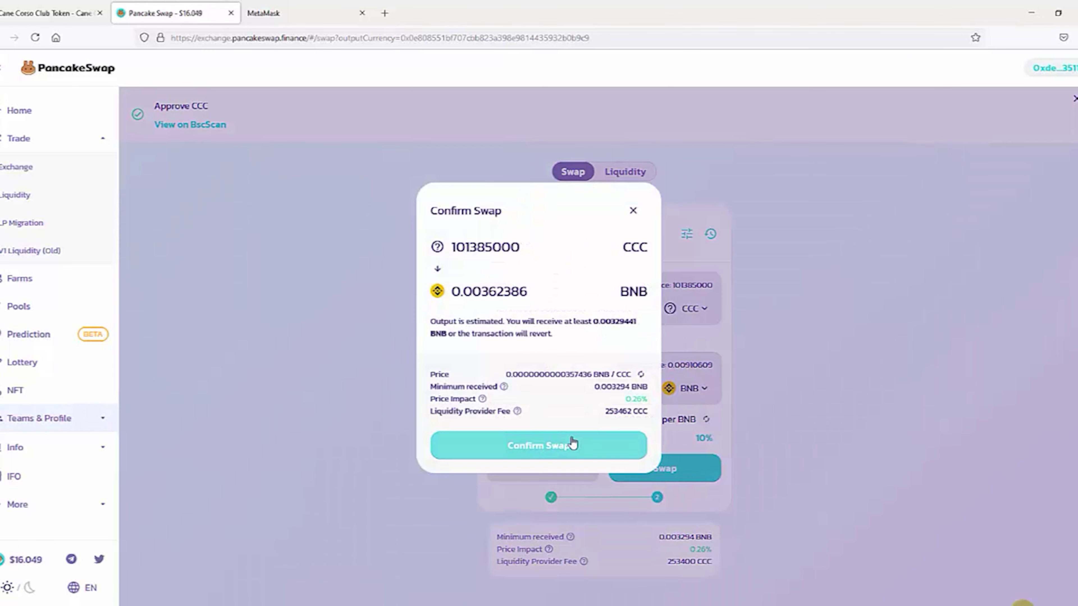
click(538, 445)
click(297, 12)
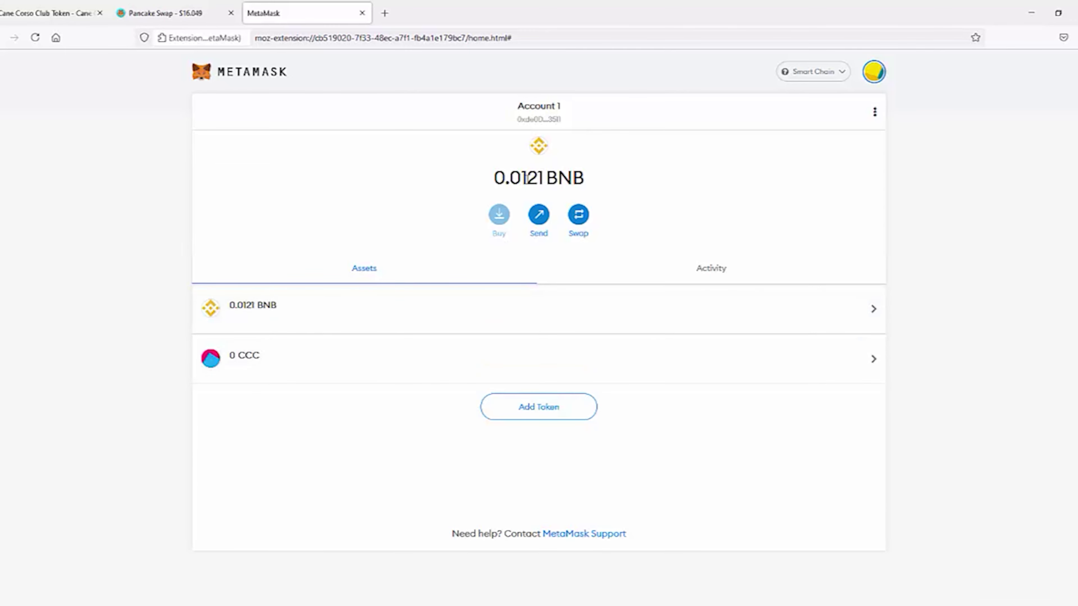
Return to the Cane Corso Club site and look over its buying guide and PancakeSwap purchase link.
click(75, 6)
middle_click(700, 332)
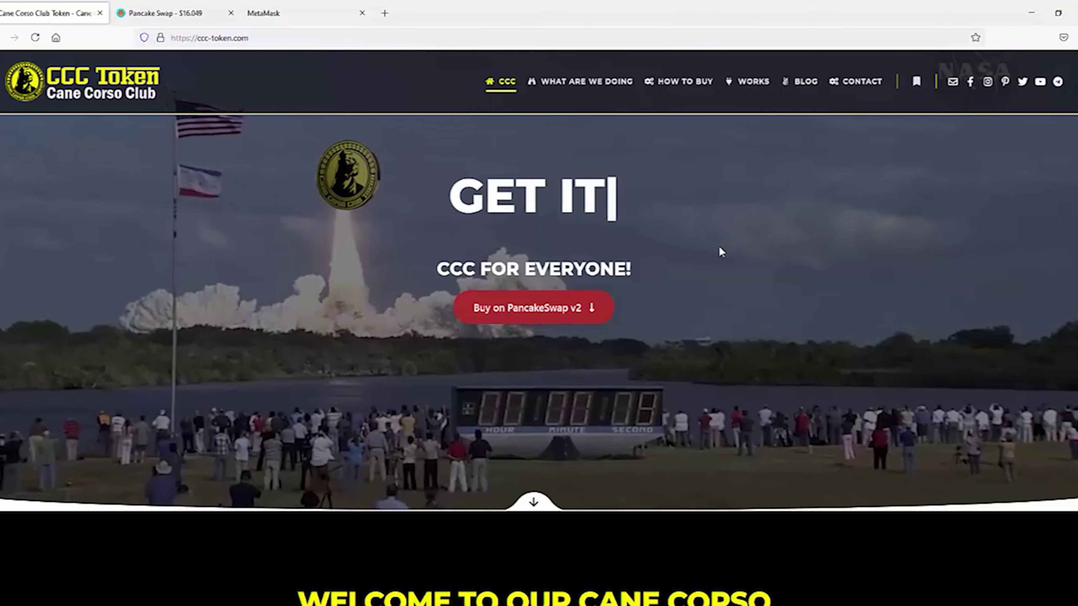
click(679, 81)
click(510, 71)
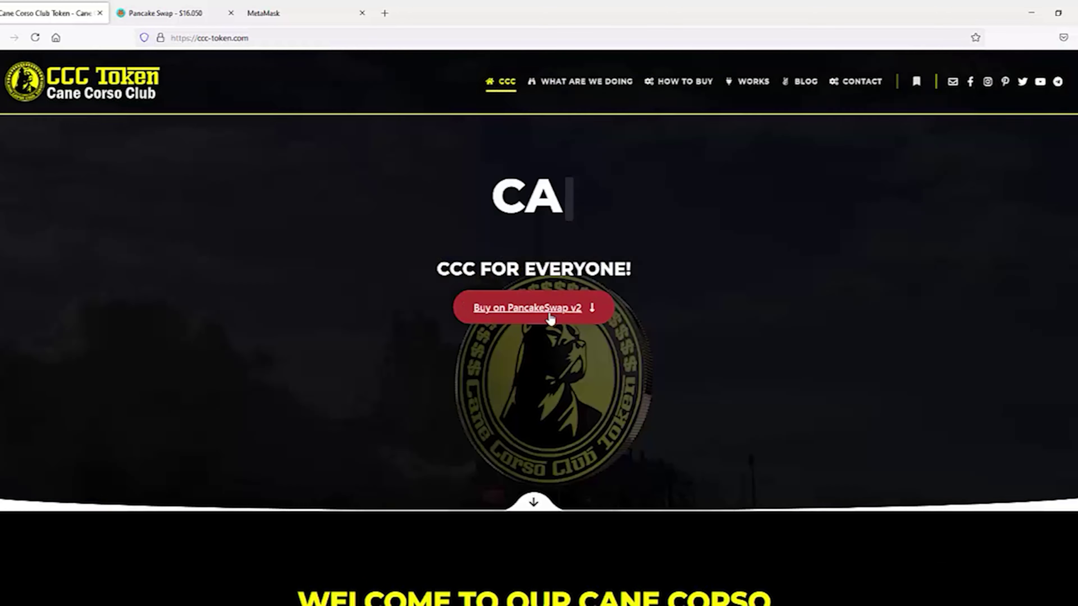
click(590, 308)
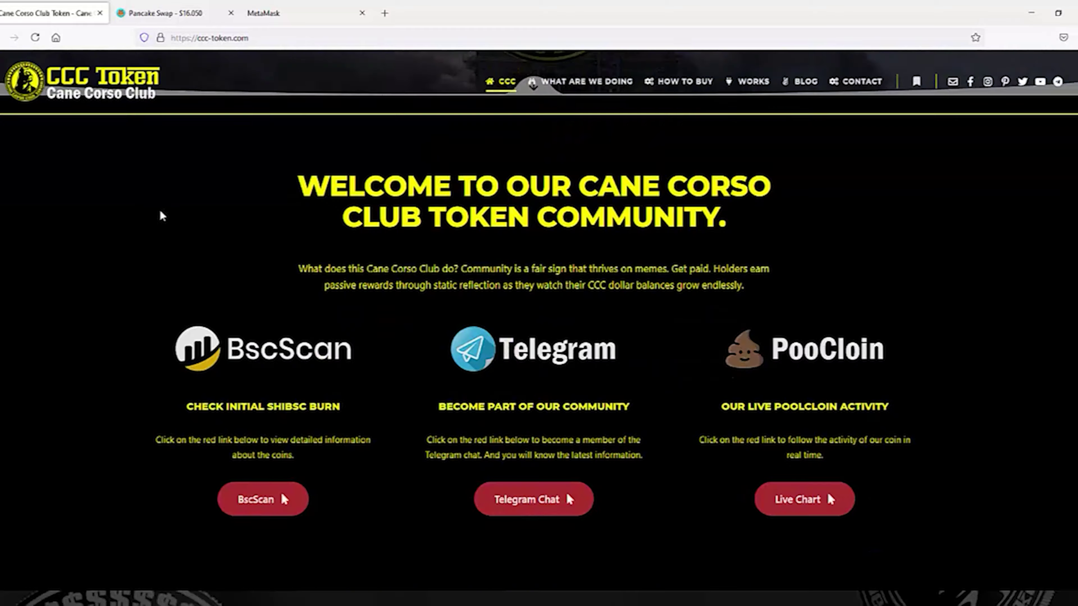
scroll(390, 265, up, 5)
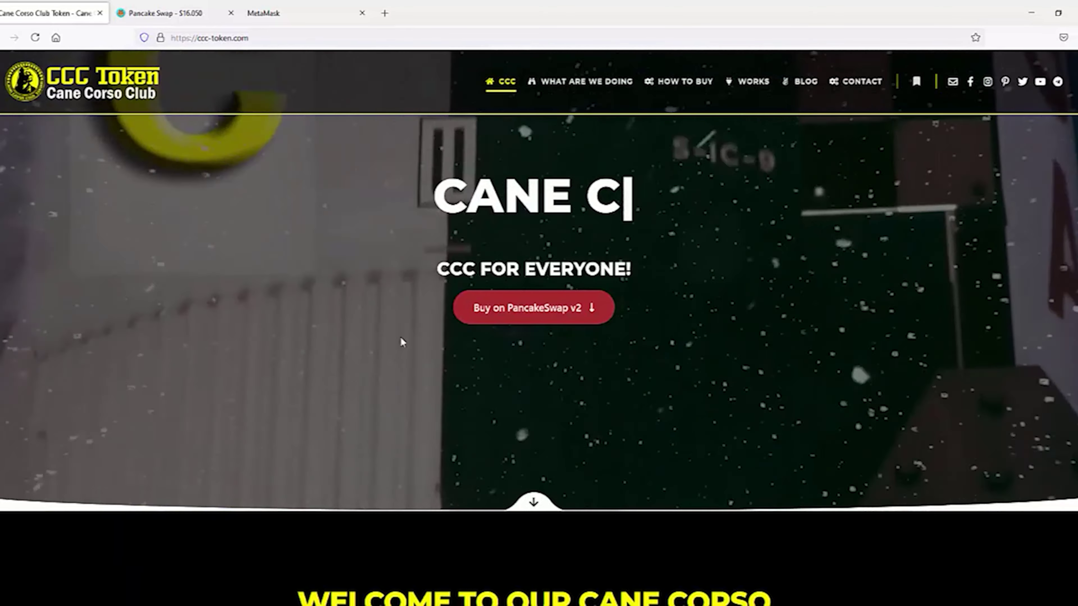